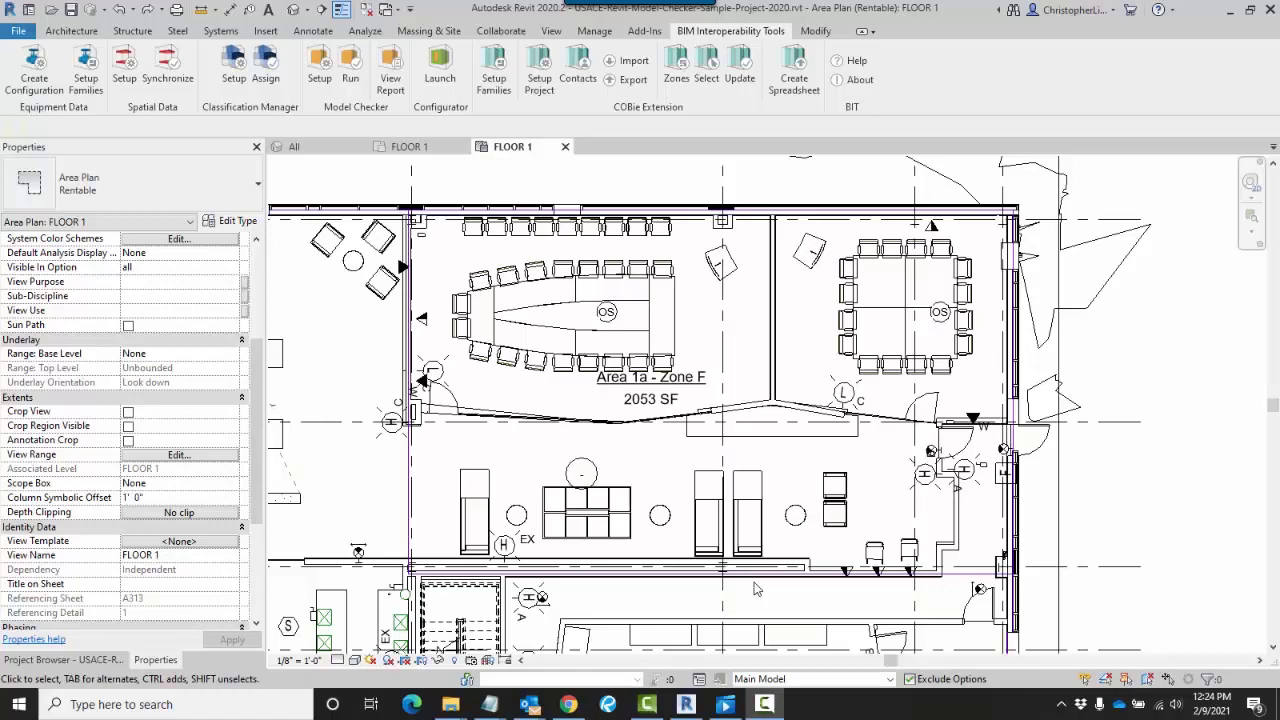
Launch Spatial Data Setup and choose 'Start from scratch' in Step 1.
left_click(741, 36)
left_click(128, 86)
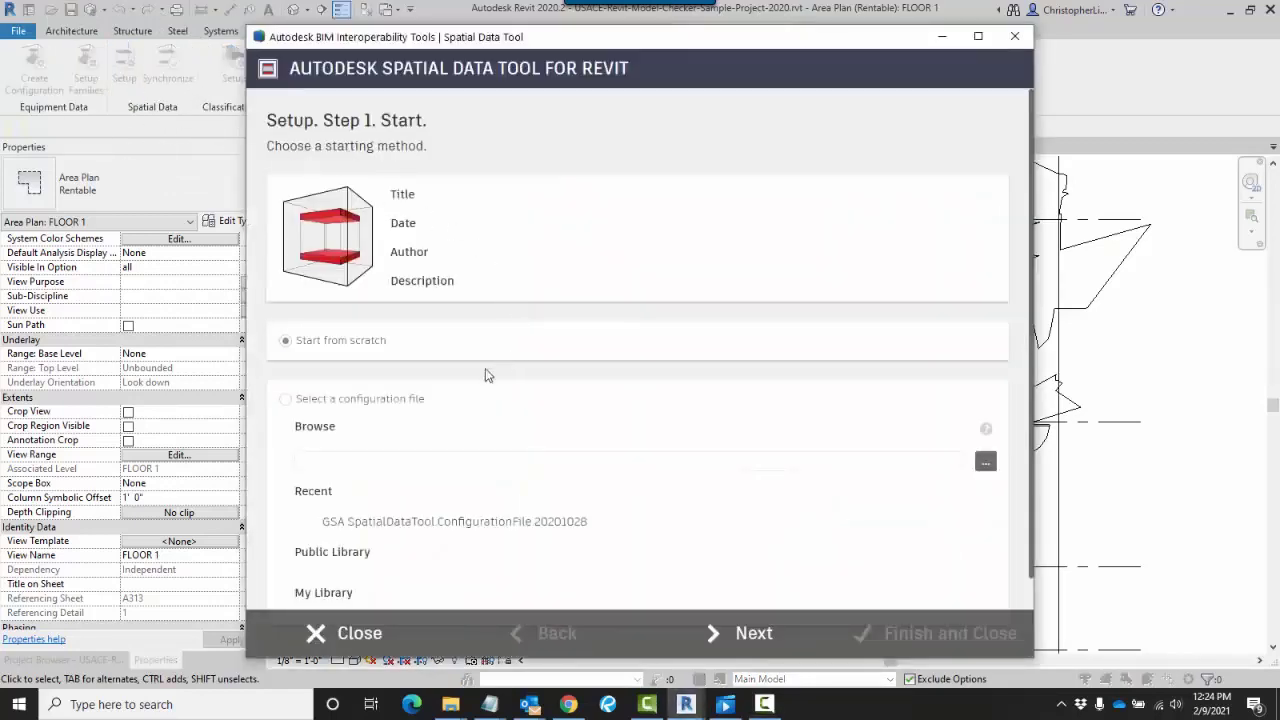
left_click(443, 403)
left_click(424, 343)
Load GSA.EquipmentSpace.SharedParameters.20201102 as the shared parameters file and continue to Step 3.
left_click(753, 634)
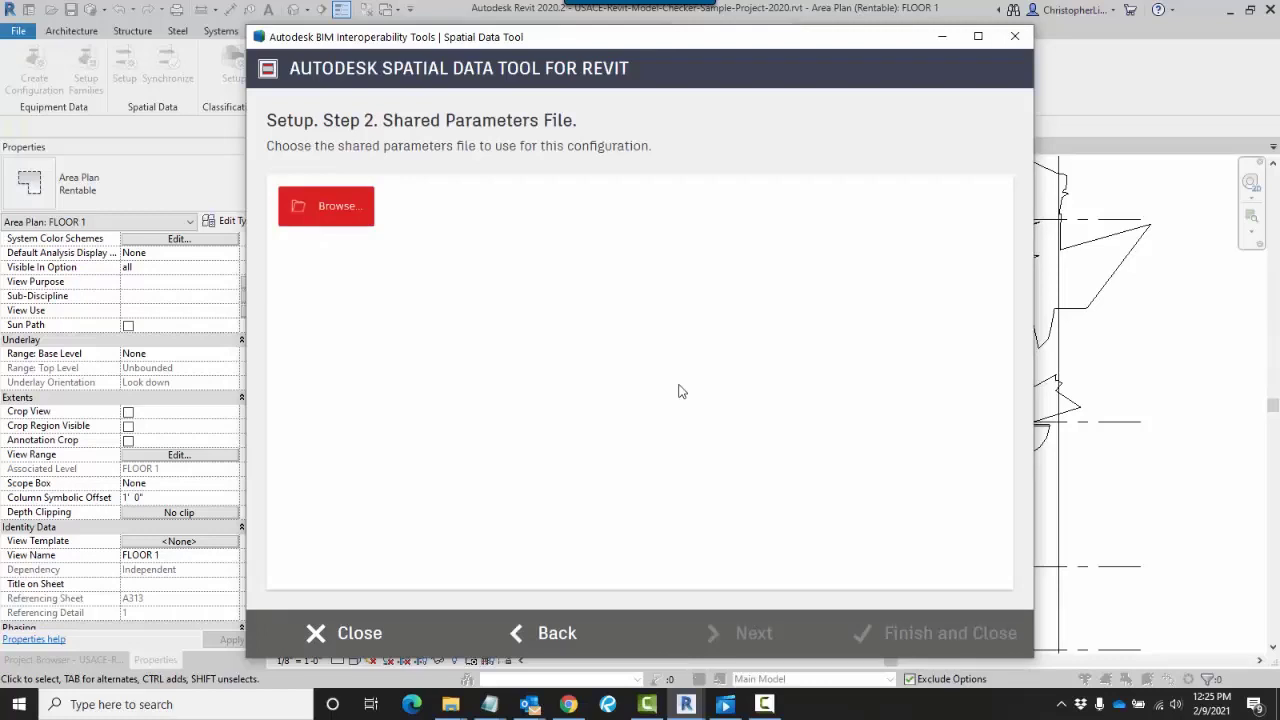
left_click(366, 210)
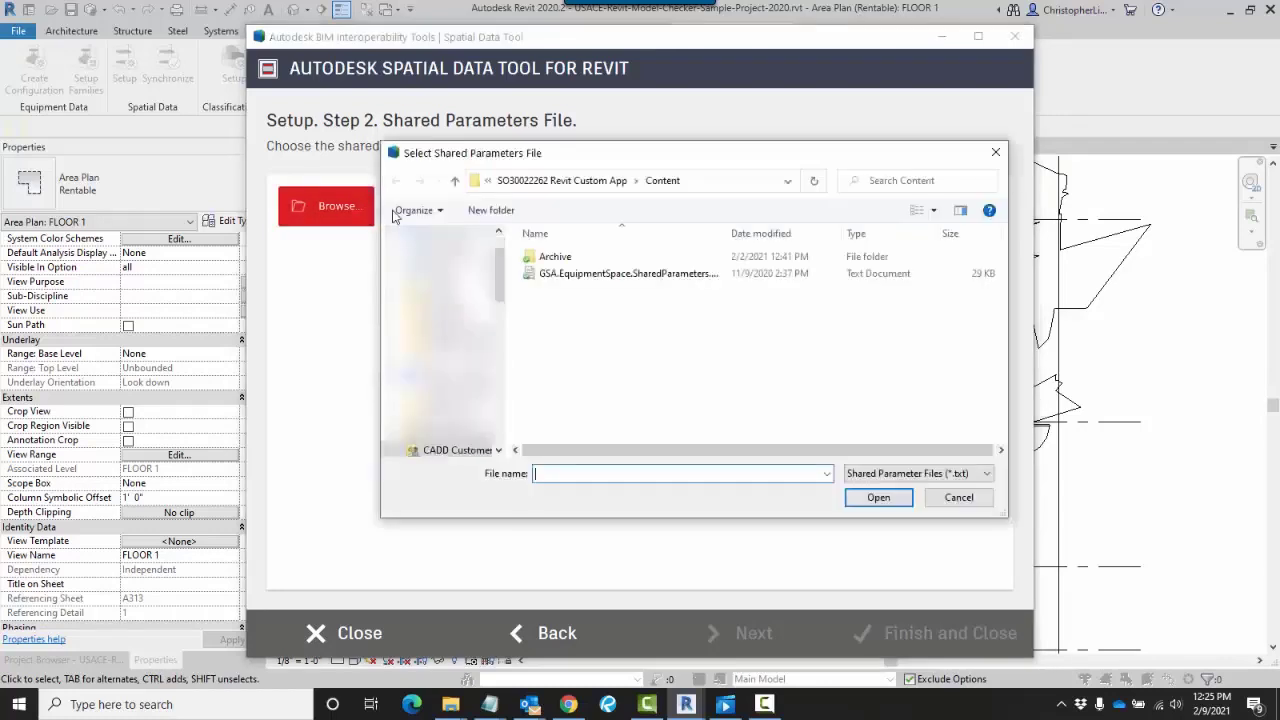
left_click(625, 273)
left_click(878, 497)
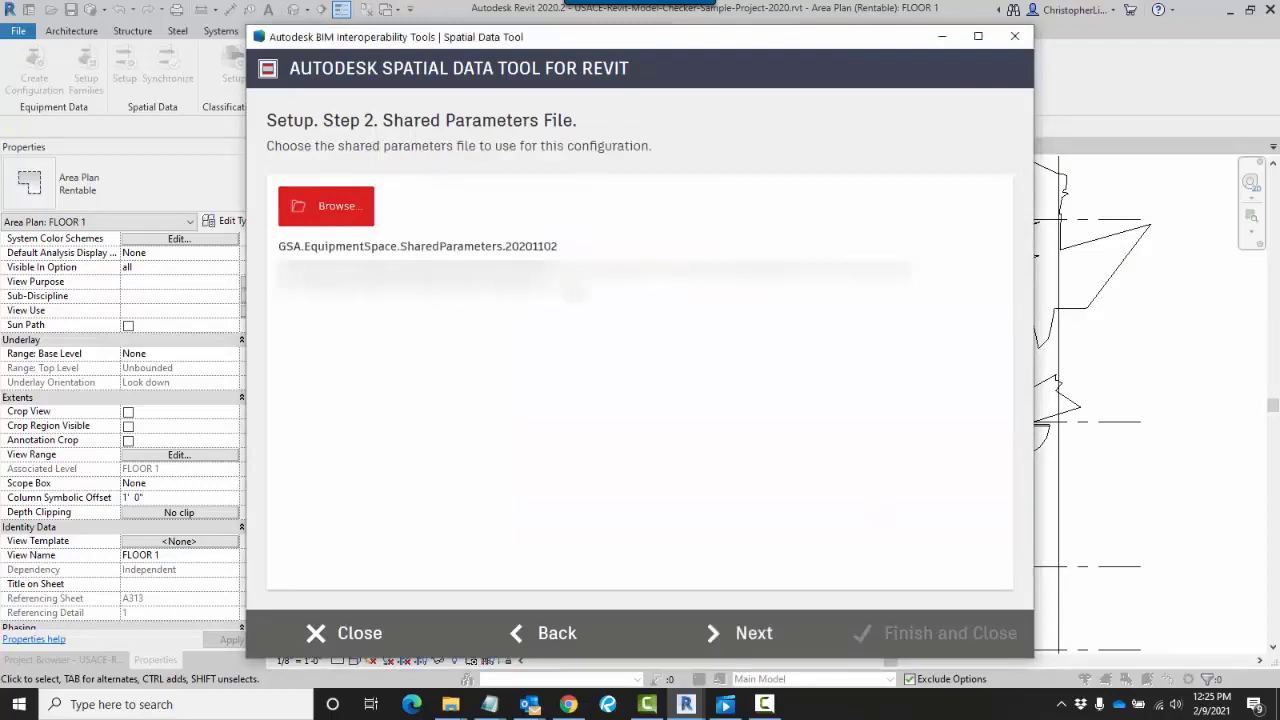
left_click(757, 634)
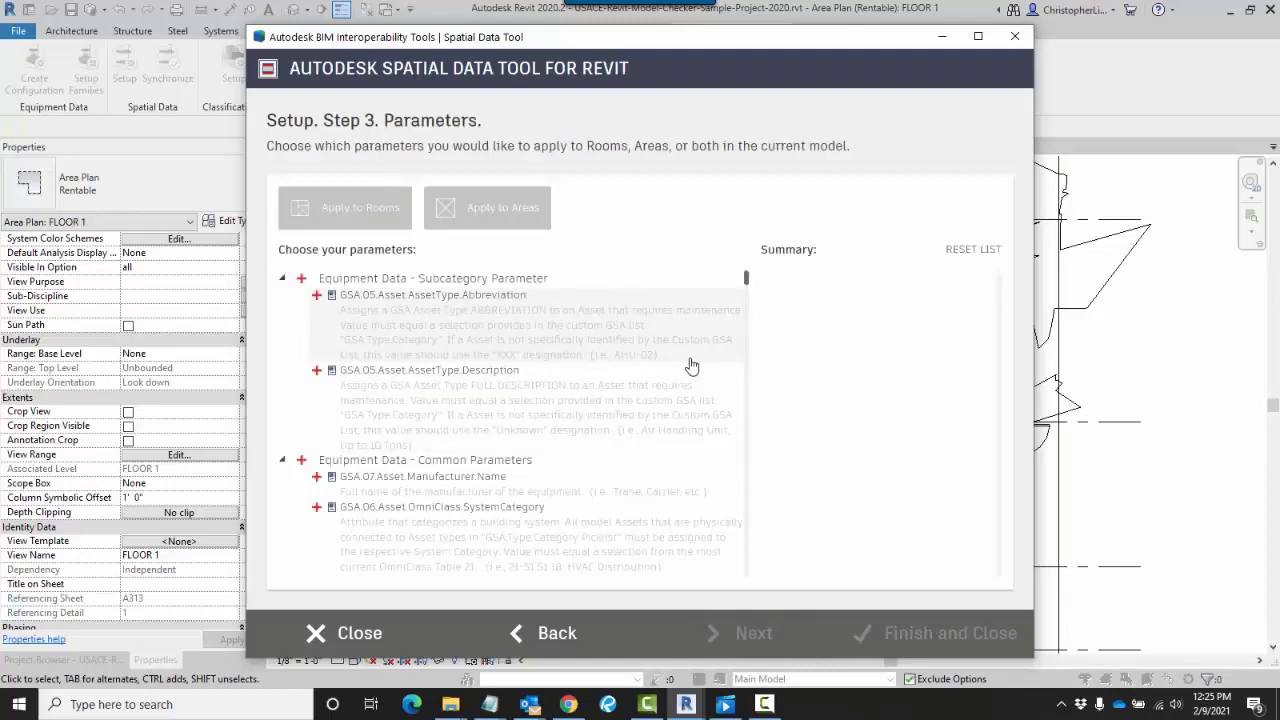
Collapse the equipment groups and add Space.Description, Space.ZoneName and SpaceCategory.Name to the summary.
left_click(283, 279)
left_click(283, 295)
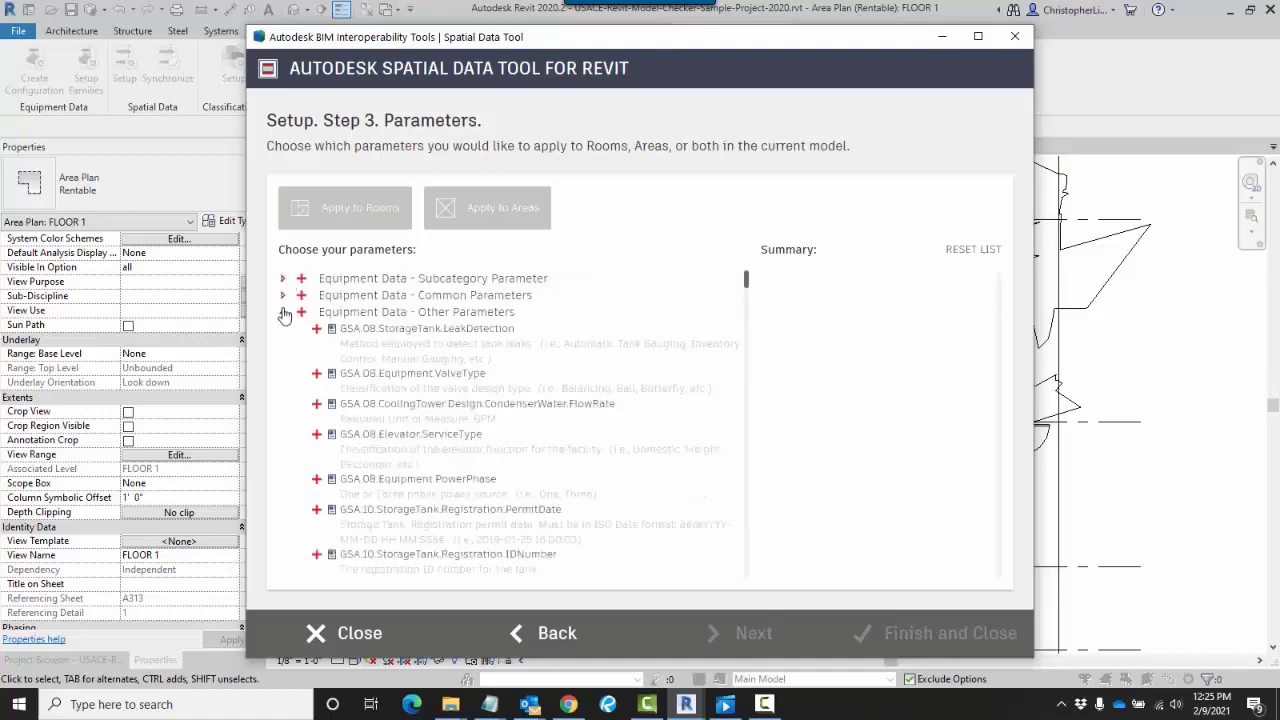
left_click(283, 312)
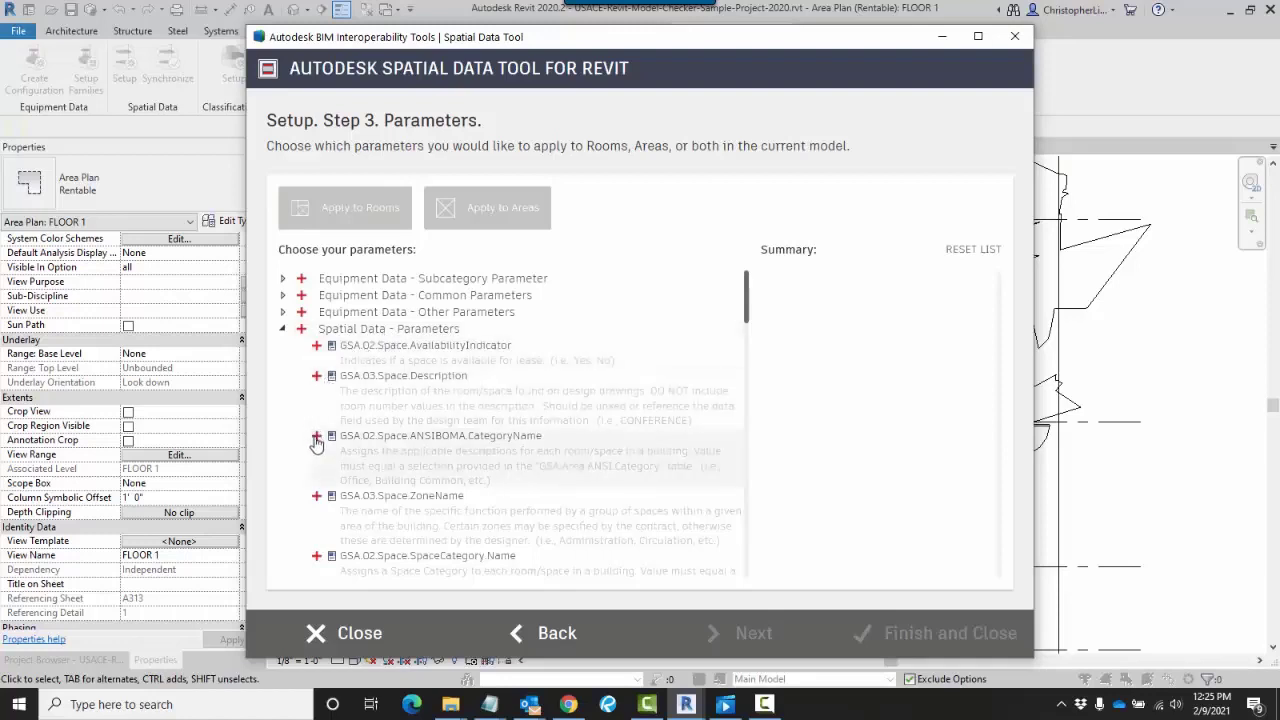
left_click(317, 378)
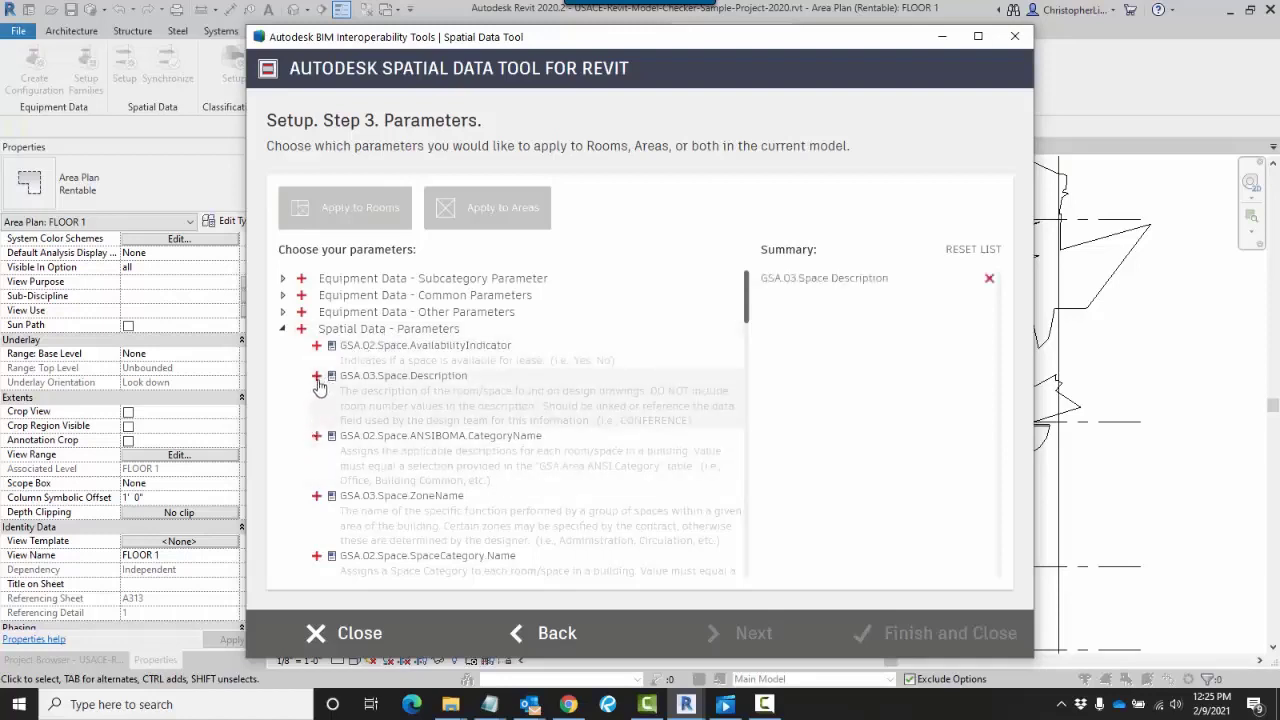
left_click(317, 496)
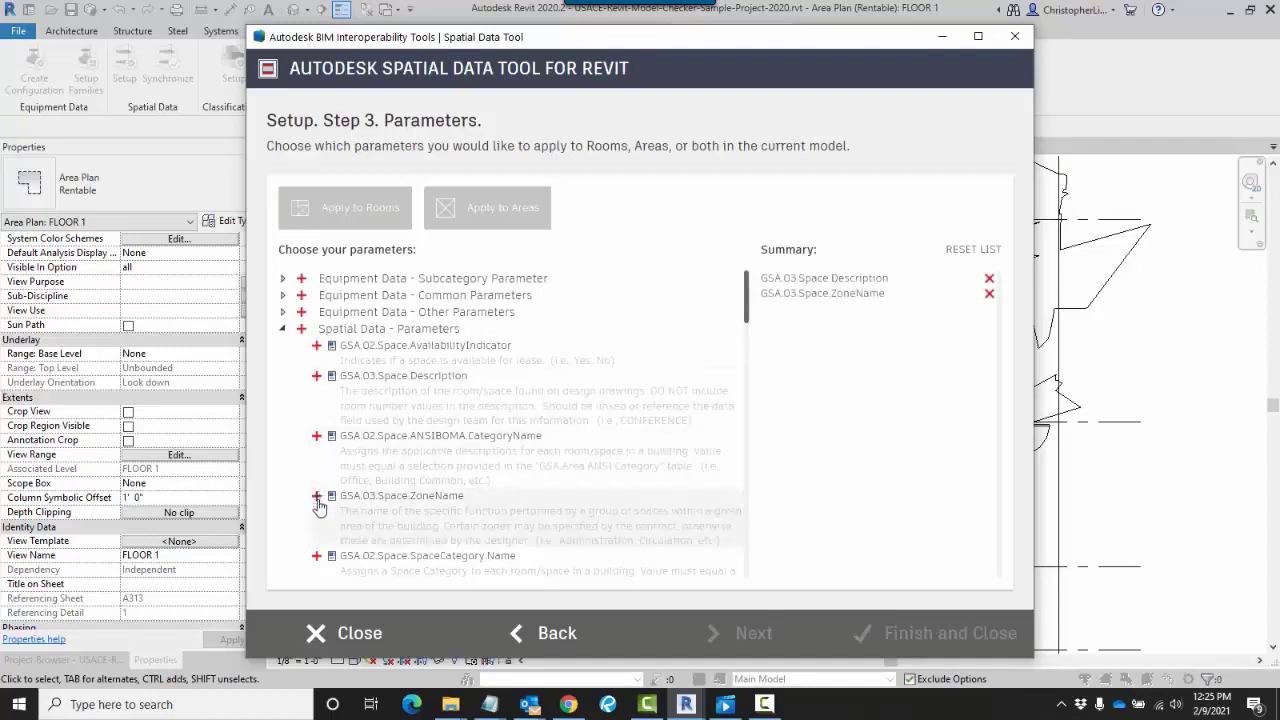
left_click(317, 557)
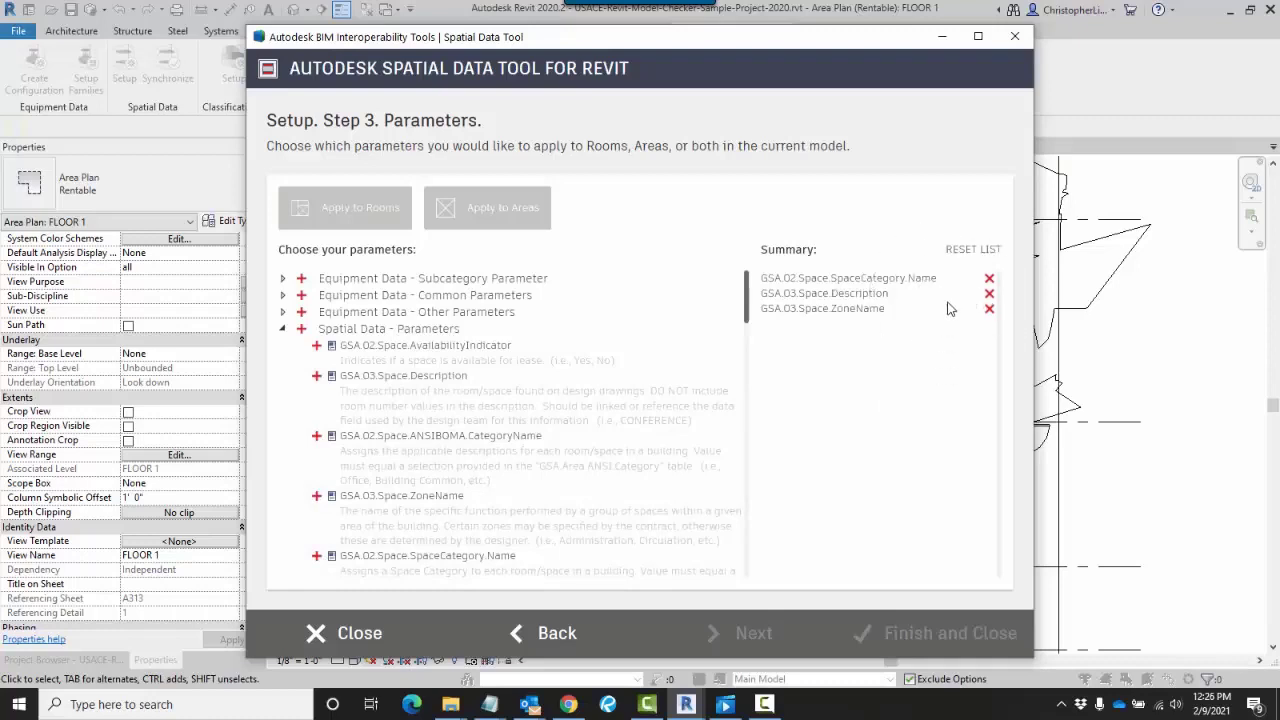
left_click(989, 291)
Turn on both Apply to Rooms and Apply to Areas for the three GSA parameters.
left_click(993, 258)
left_click(398, 228)
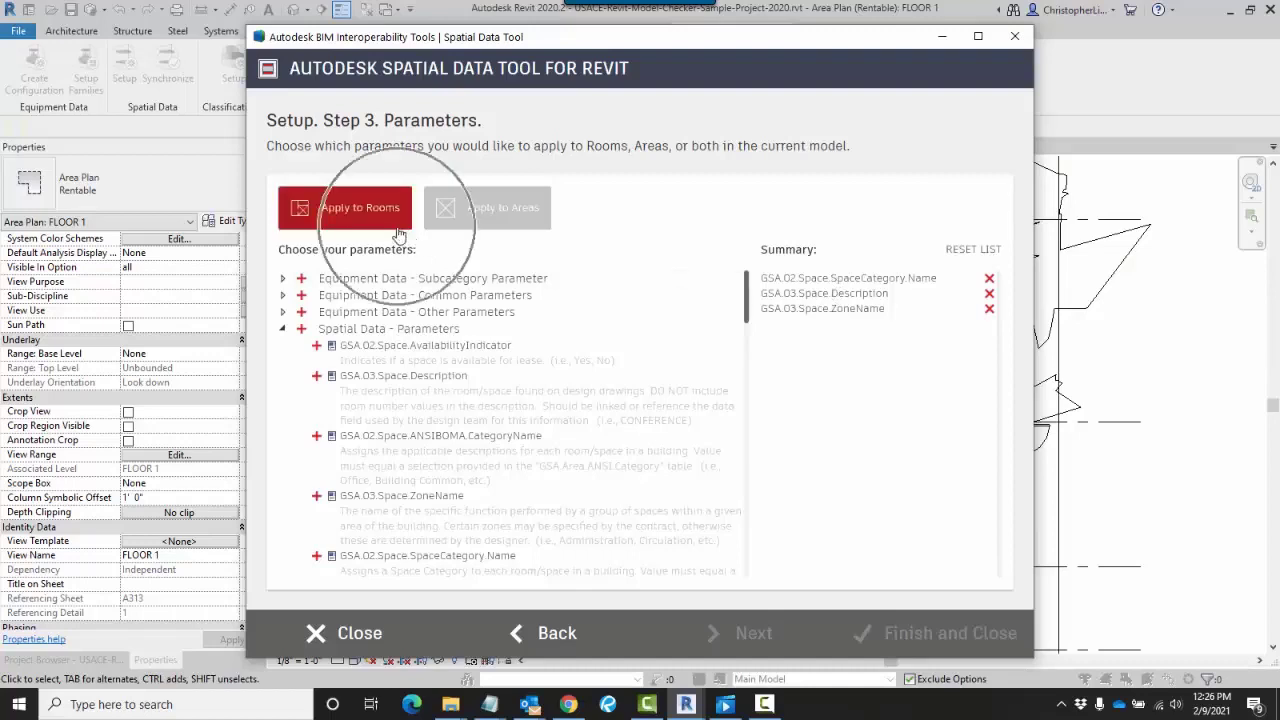
left_click(472, 230)
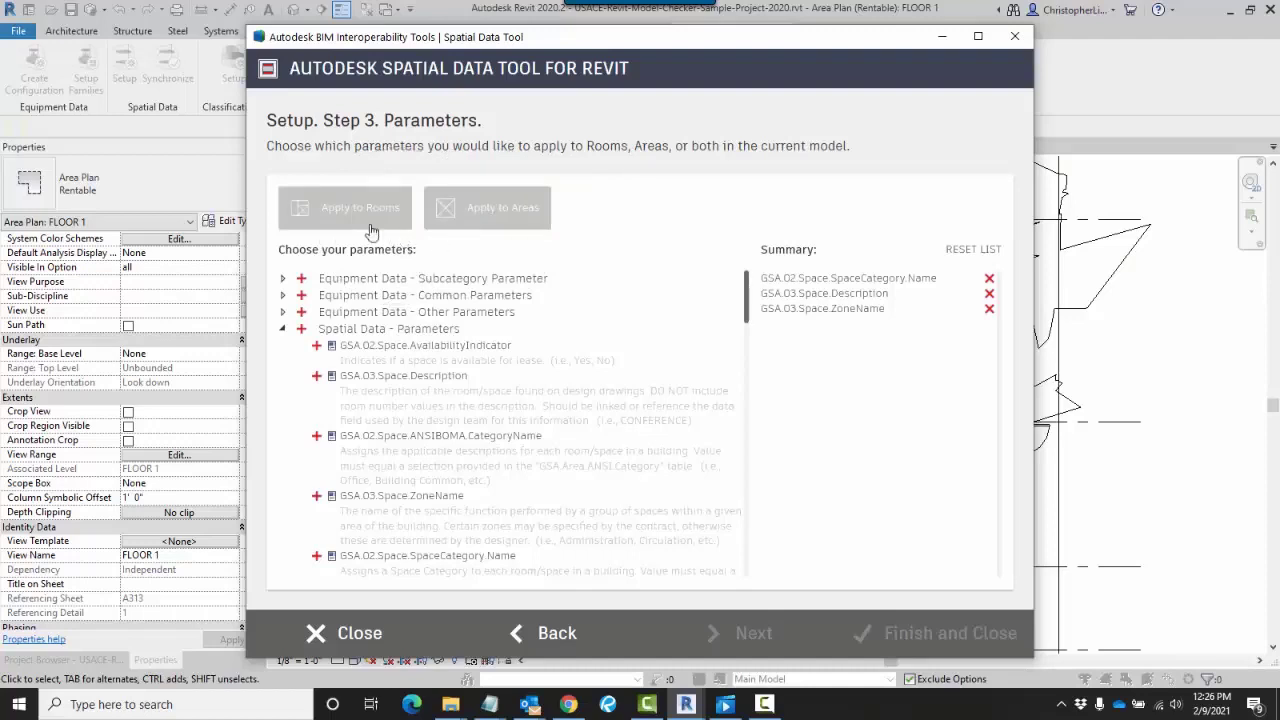
left_click(366, 230)
left_click(484, 231)
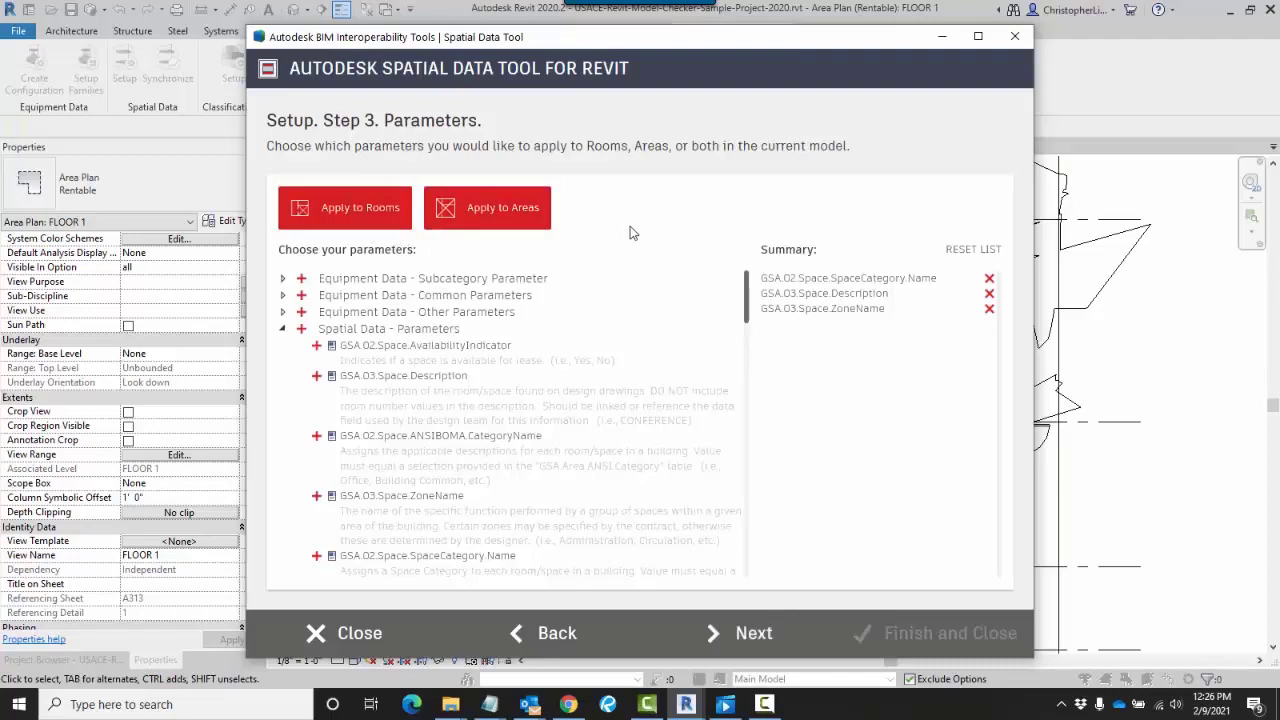
In Step 4, load GSA Classification Manager Database 20201028.xlsx as the classification database.
left_click(752, 633)
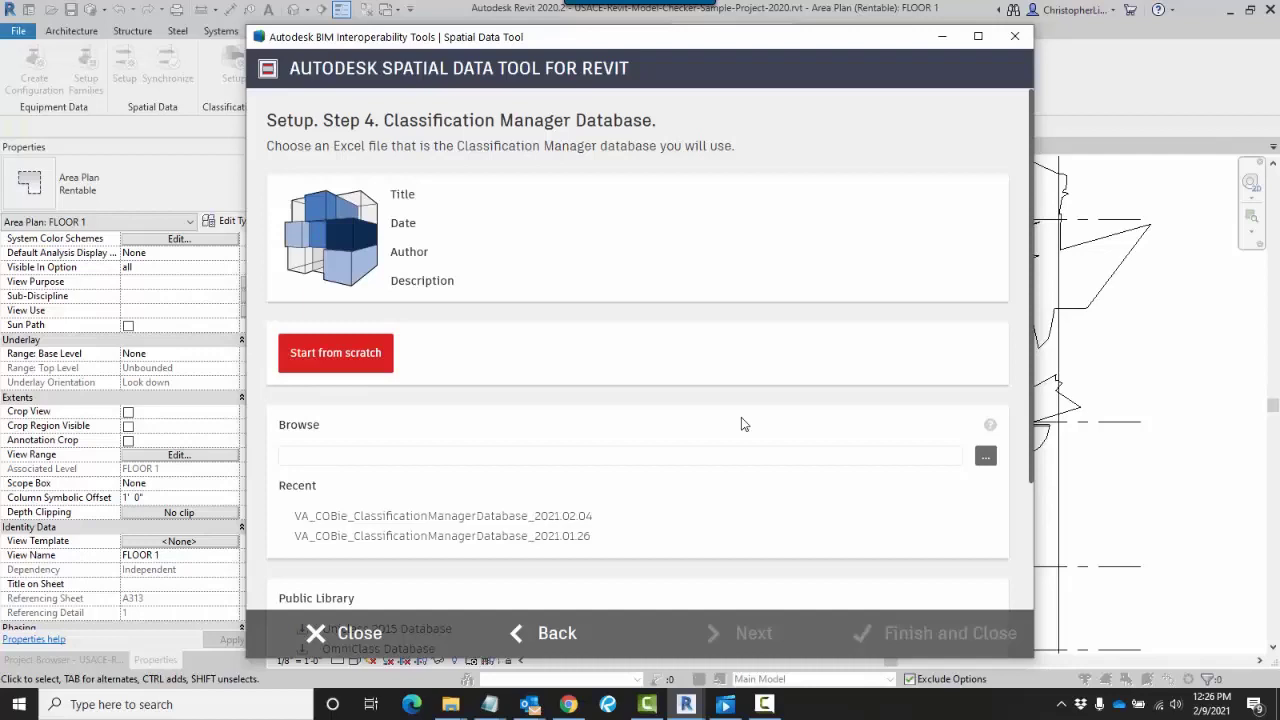
left_click(380, 357)
left_click(985, 457)
left_click(985, 458)
left_click(700, 274)
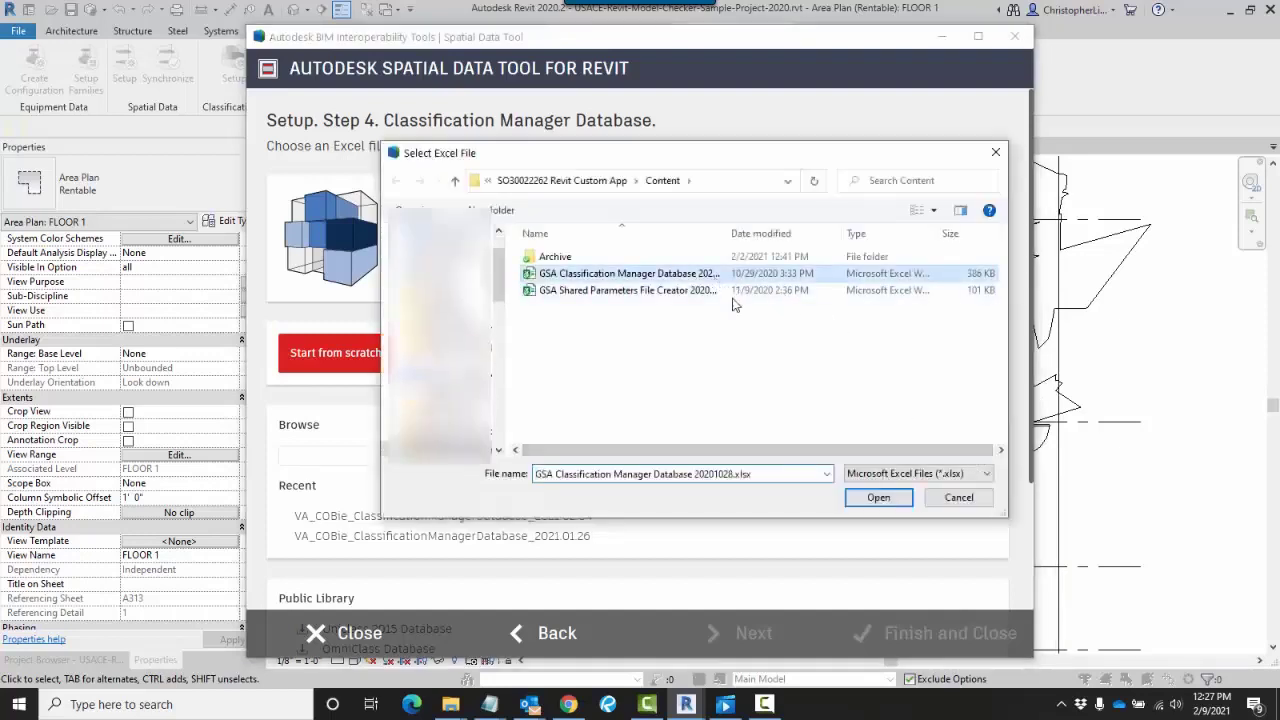
left_click(879, 499)
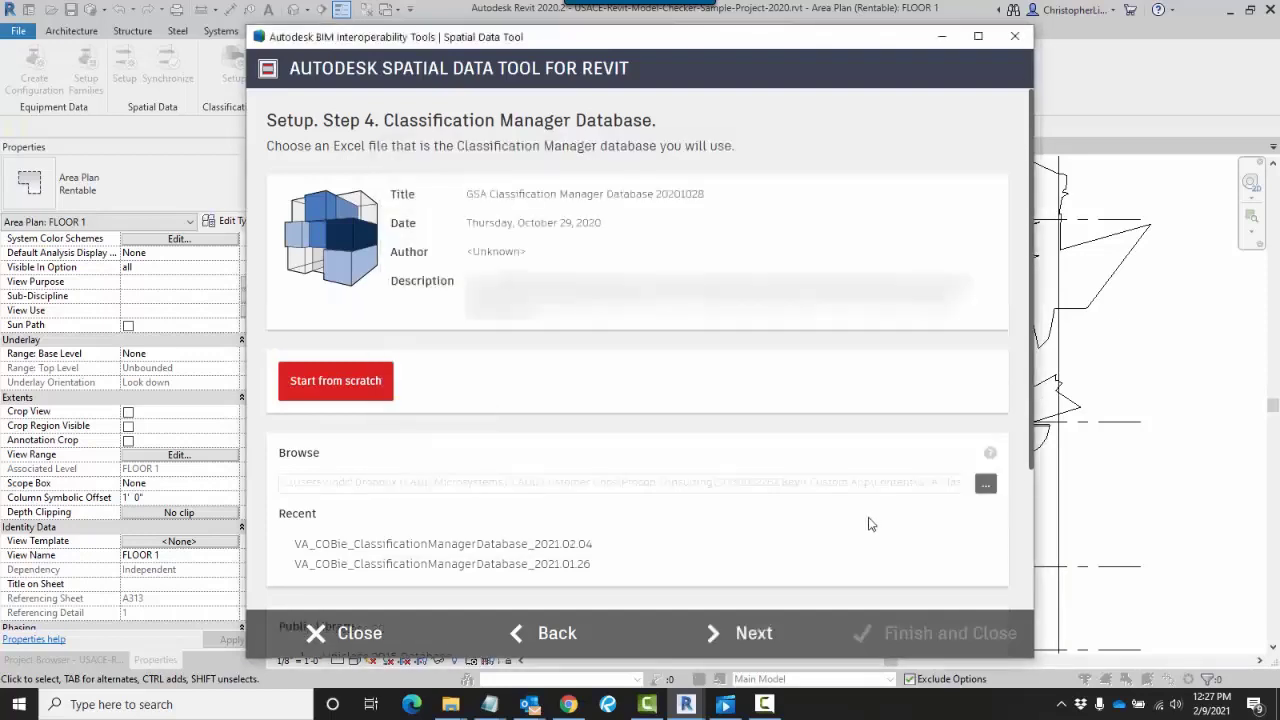
In Step 5, set Group Under to Data for SpaceCategory.Name, Space.Description and Space.ZoneName.
left_click(762, 634)
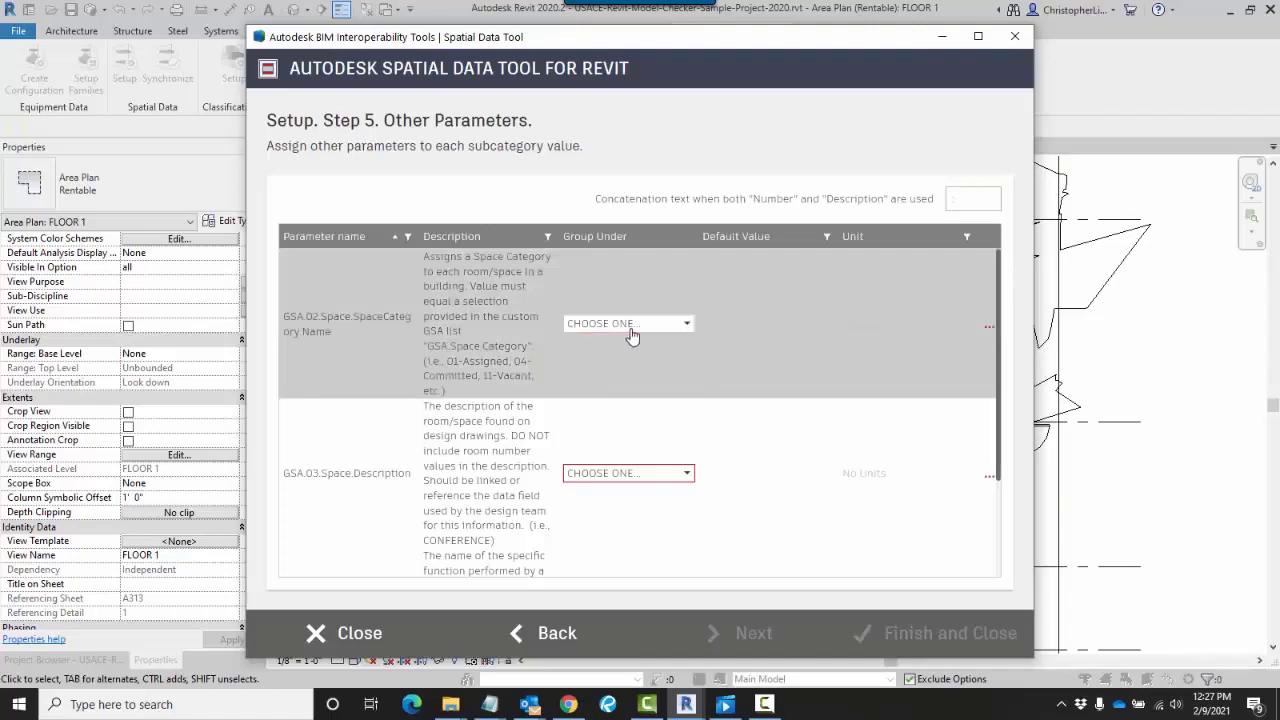
left_click(630, 326)
key("d")
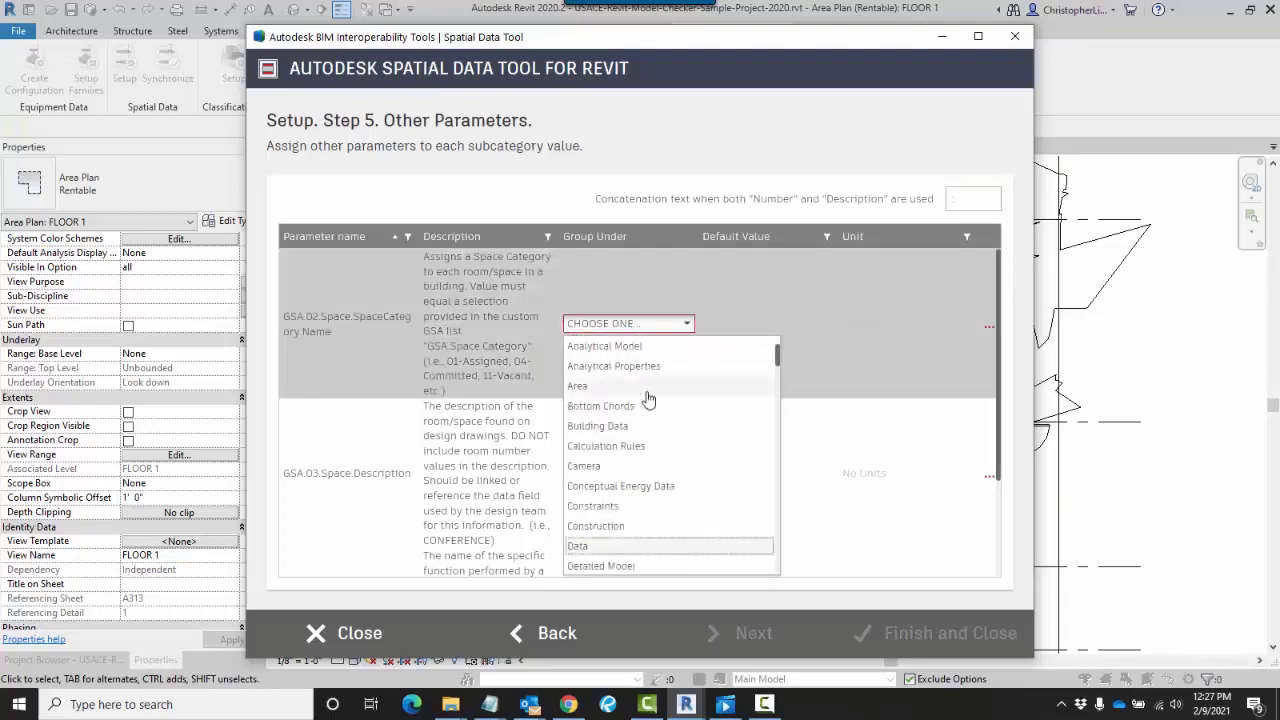
left_click(622, 544)
left_click(630, 473)
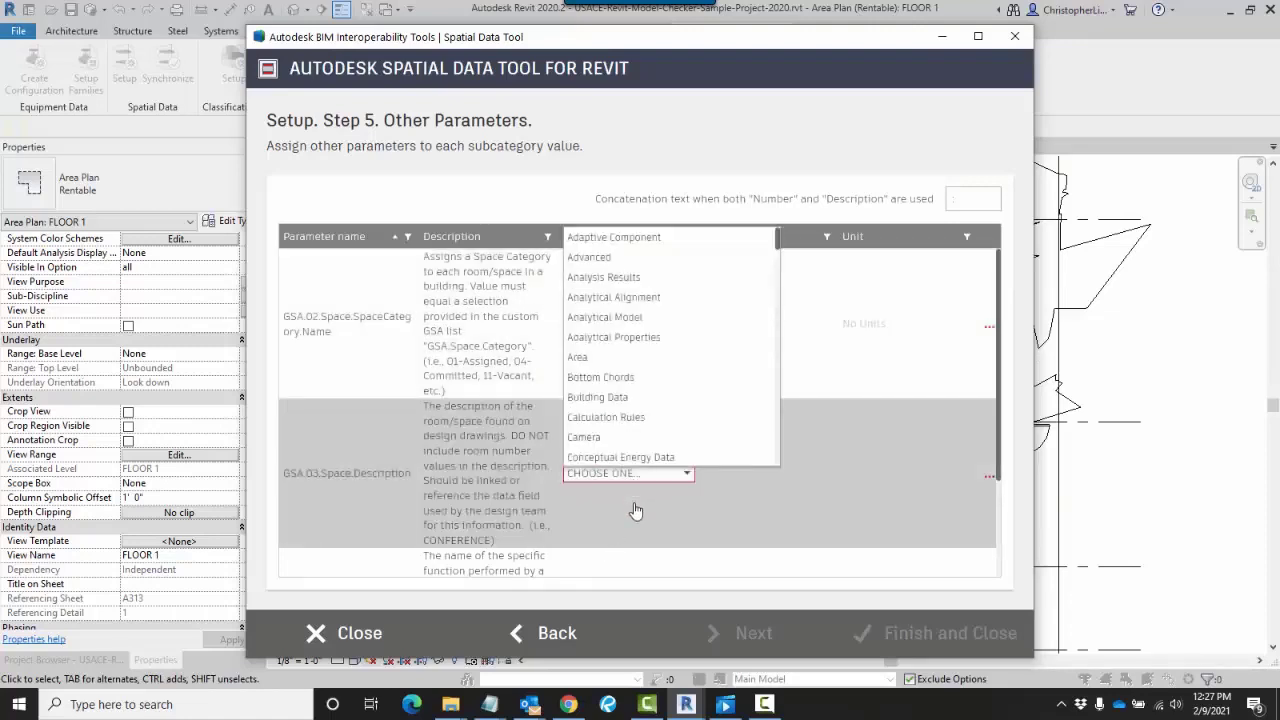
scroll(650, 500, "down", 2)
left_click(645, 437)
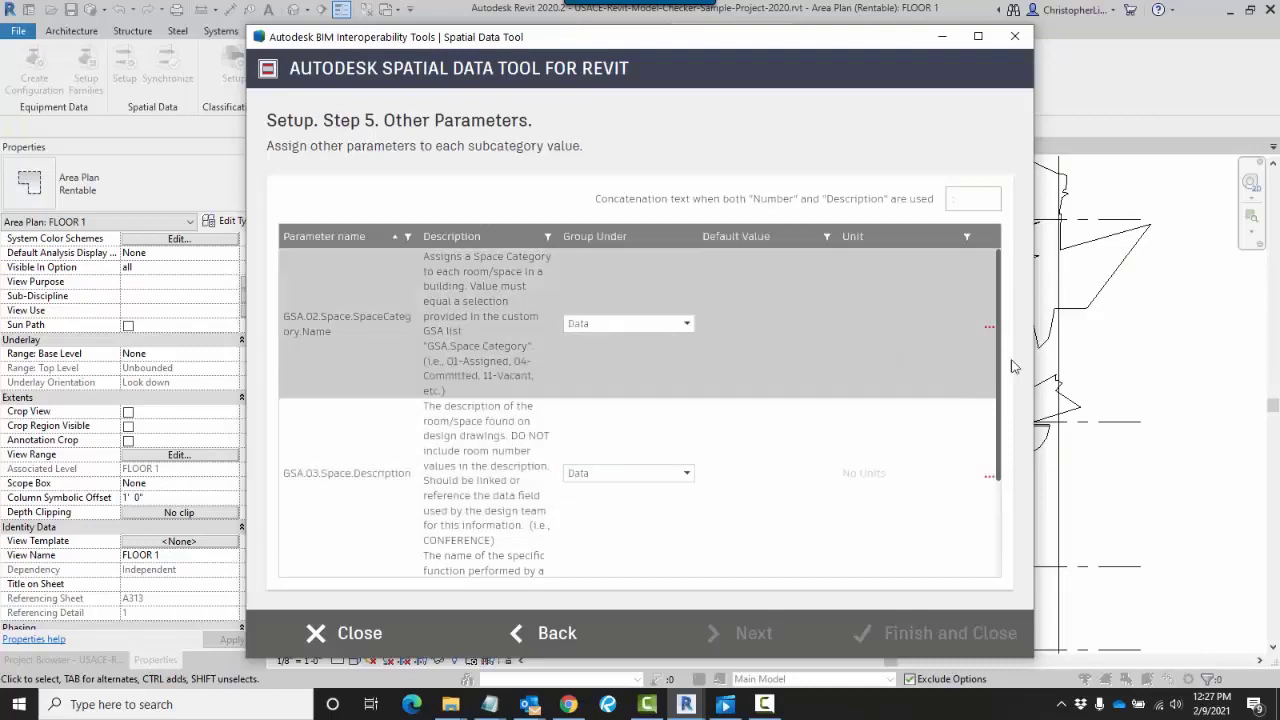
scroll(1000, 380, "down", 2)
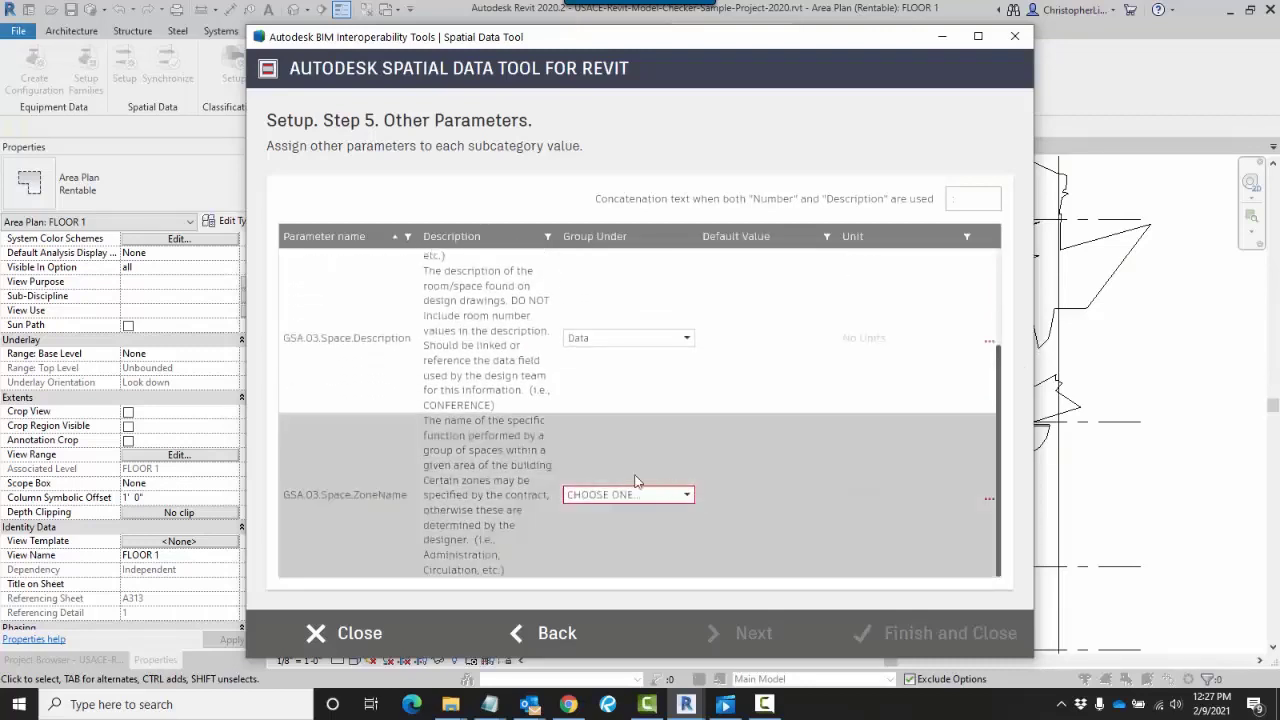
left_click(625, 495)
scroll(630, 460, "down", 2)
left_click(628, 453)
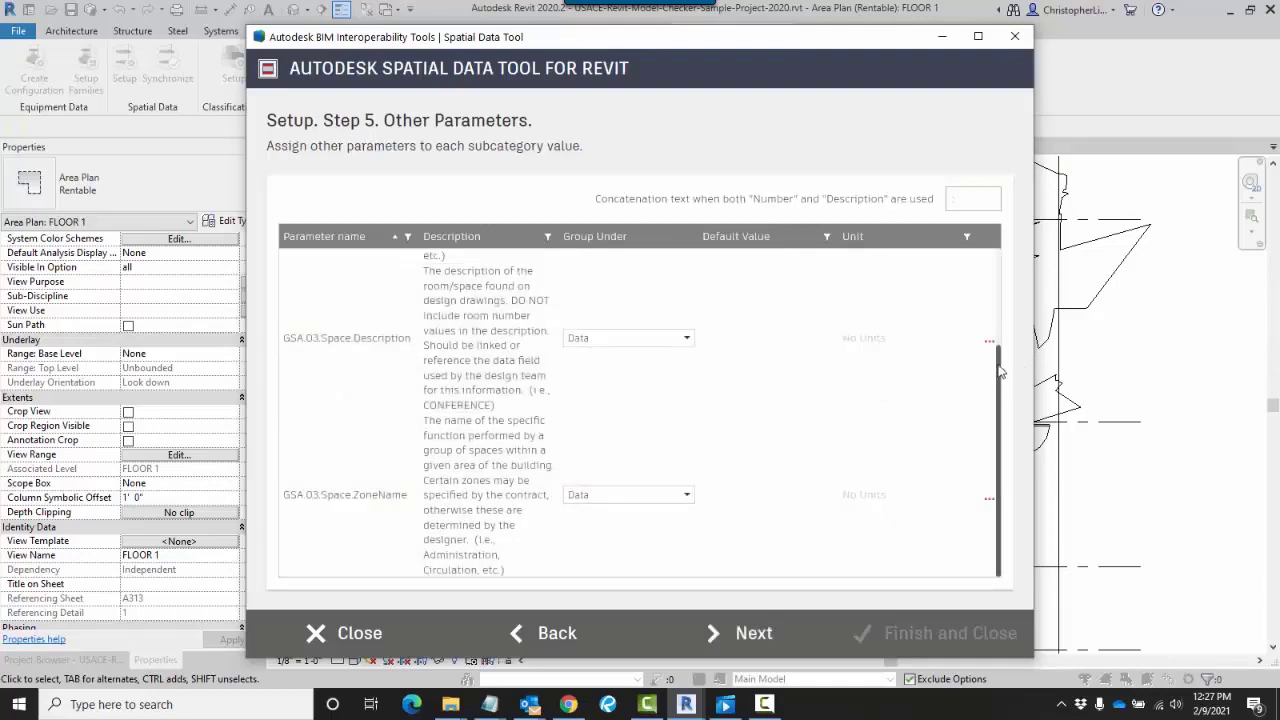
Select the parameters' Default Value cells to begin entering defaults.
scroll(995, 380, "up", 2)
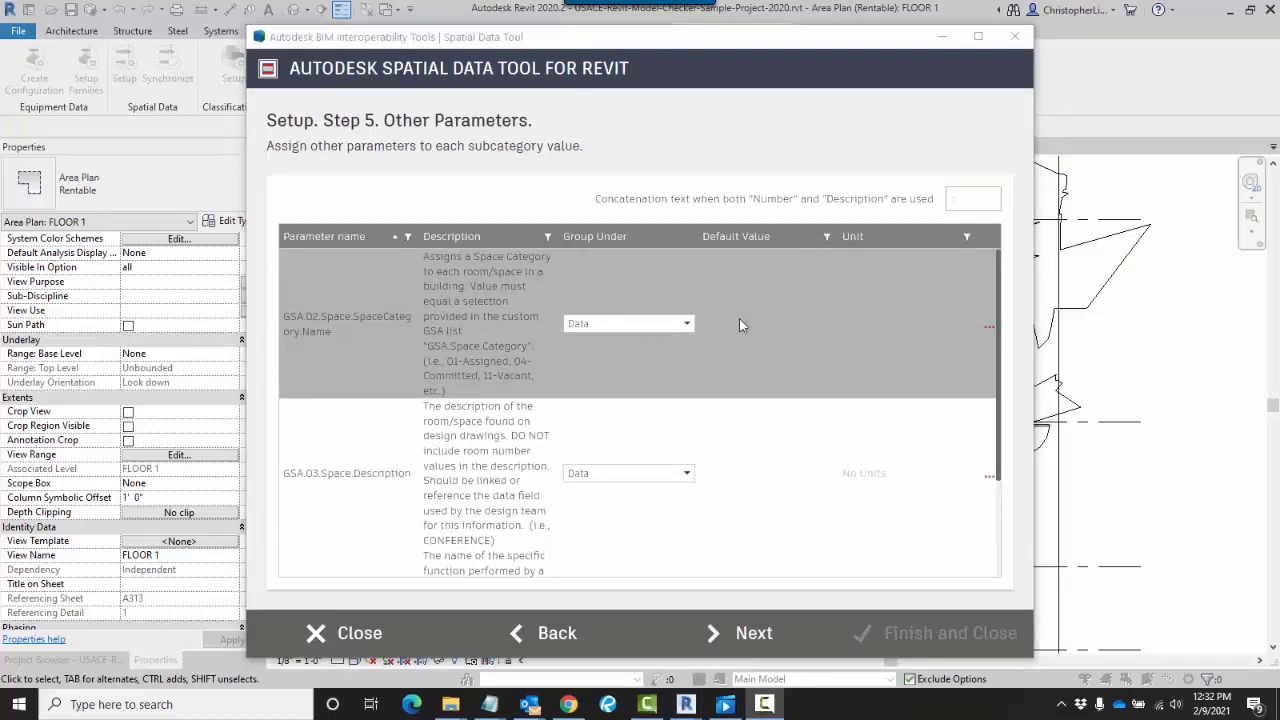
left_click(740, 322)
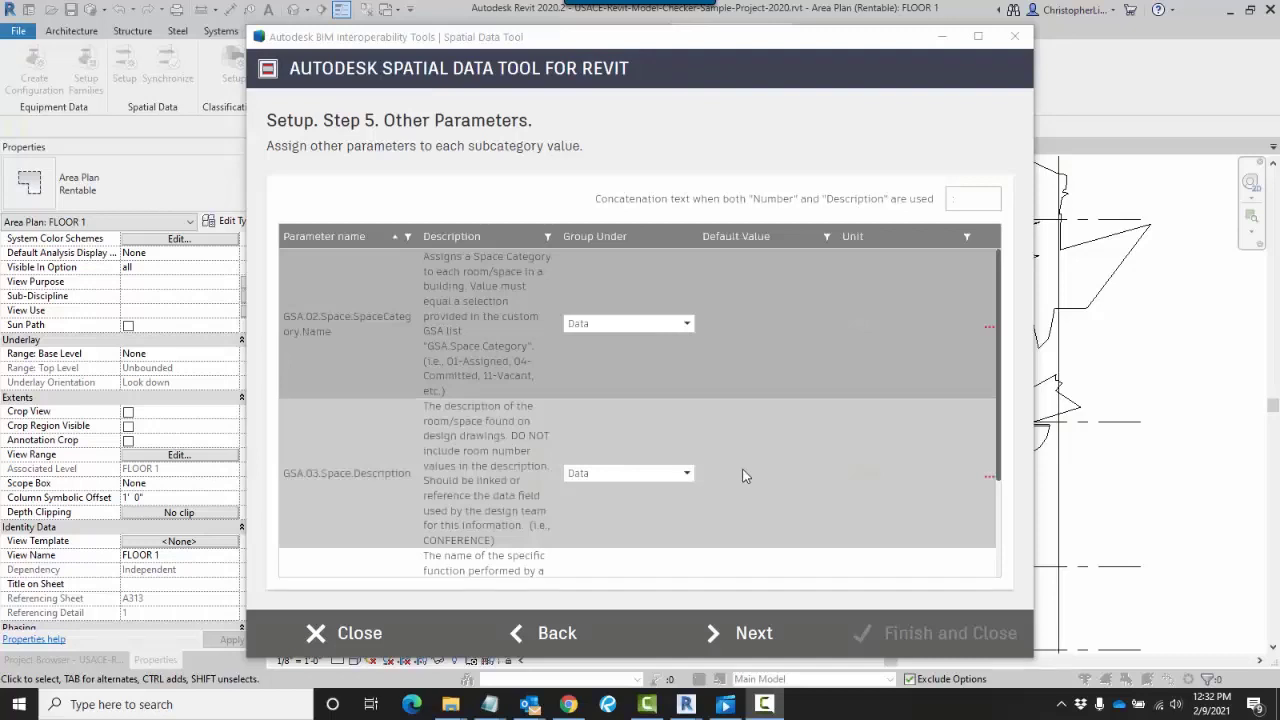
left_click(743, 474)
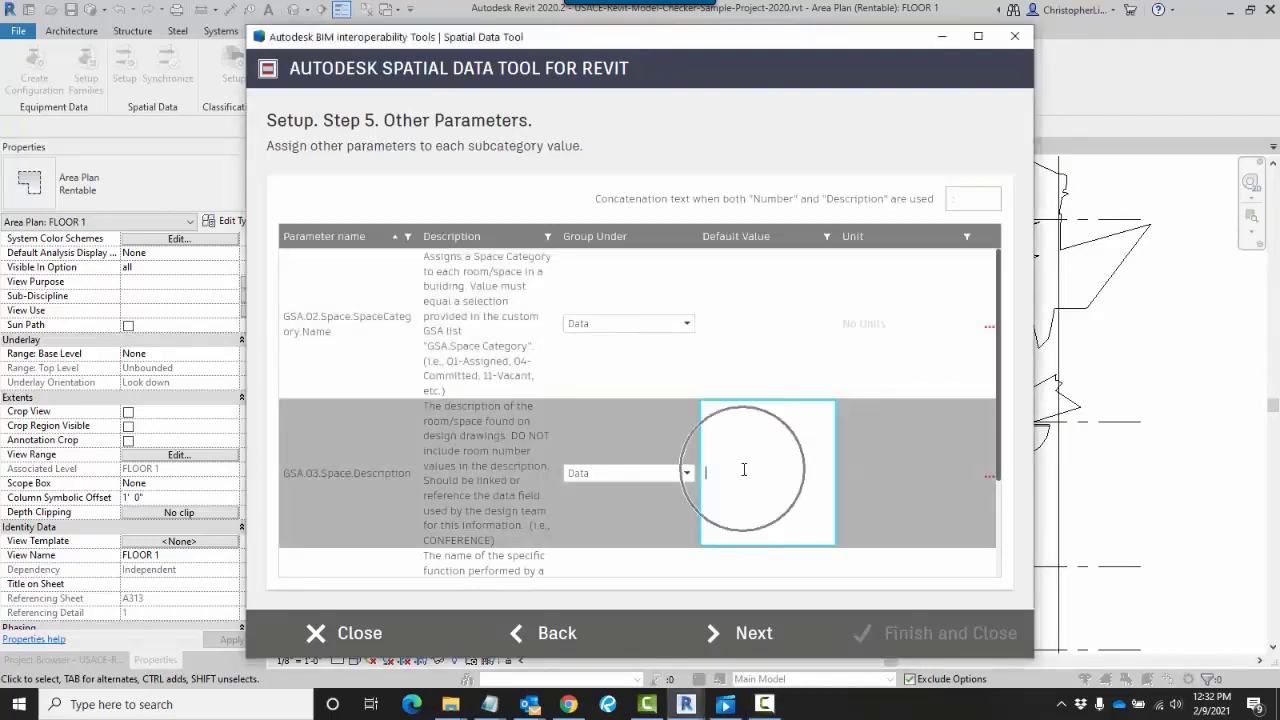
Assign 6 - 6 Facility Common from GSA Space Categories as SpaceCategory.Name's default value.
left_click(746, 331)
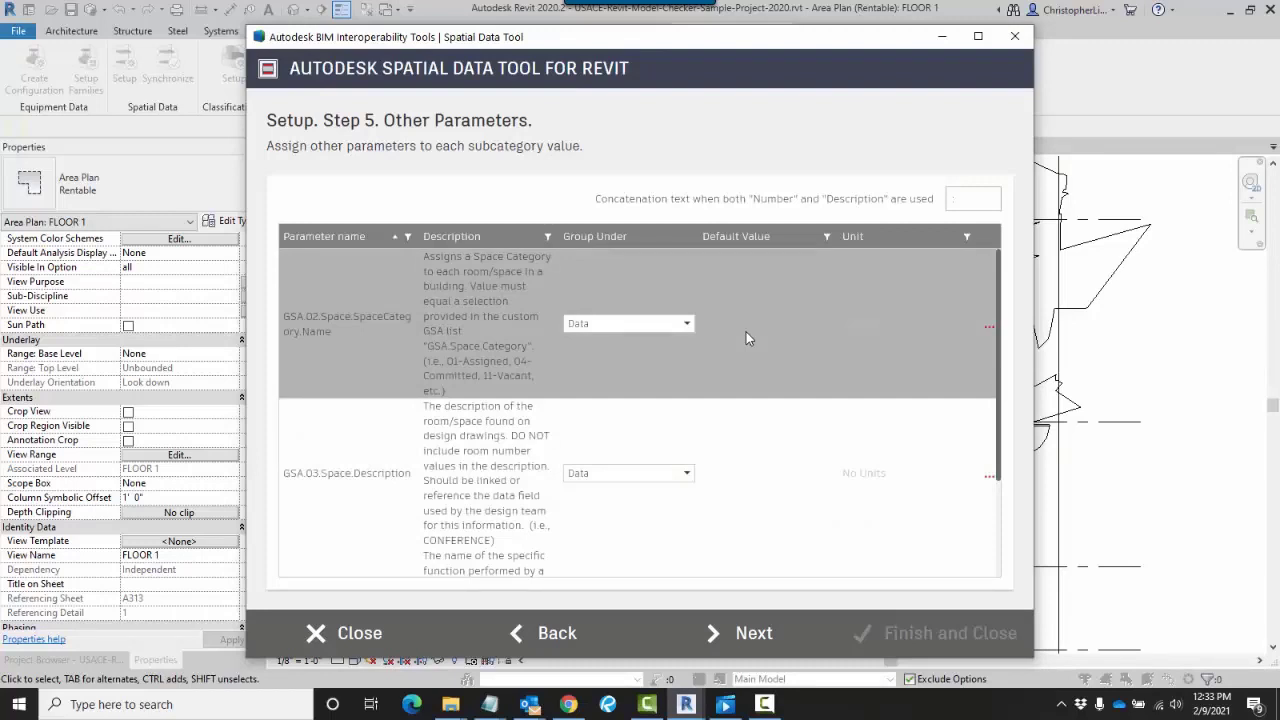
left_click(988, 330)
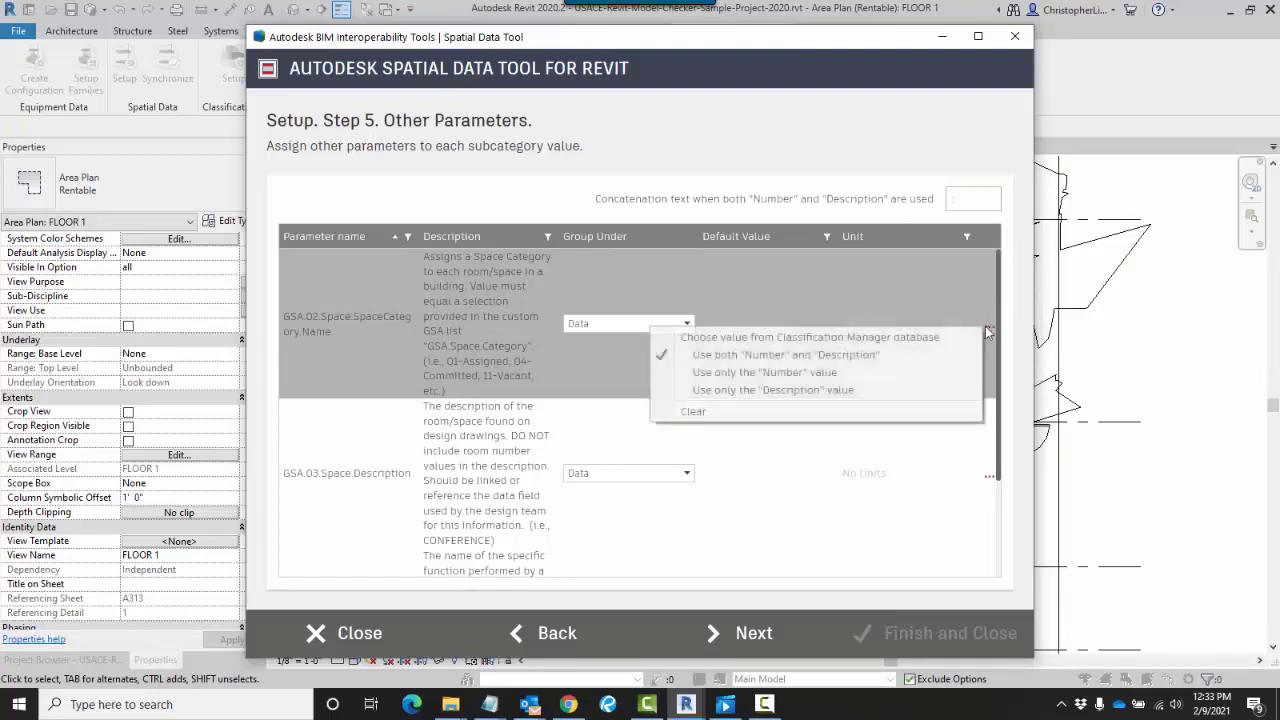
left_click(906, 339)
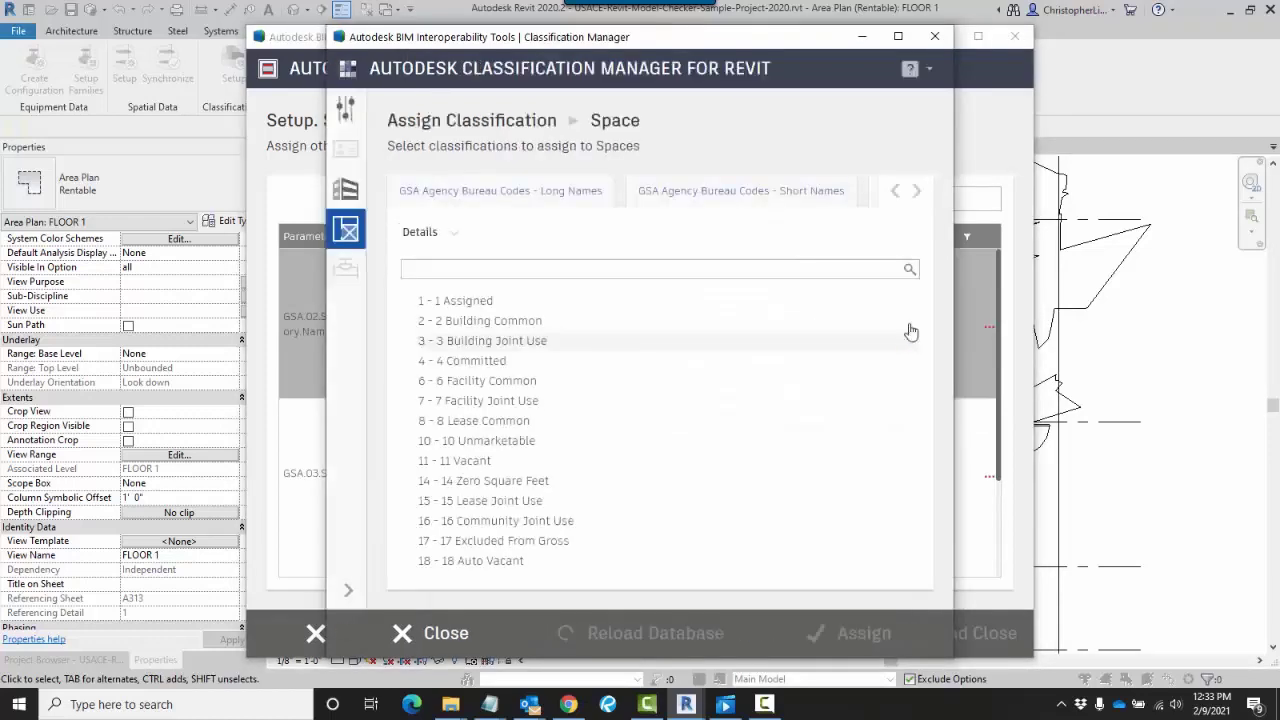
left_click(916, 191)
left_click(916, 191)
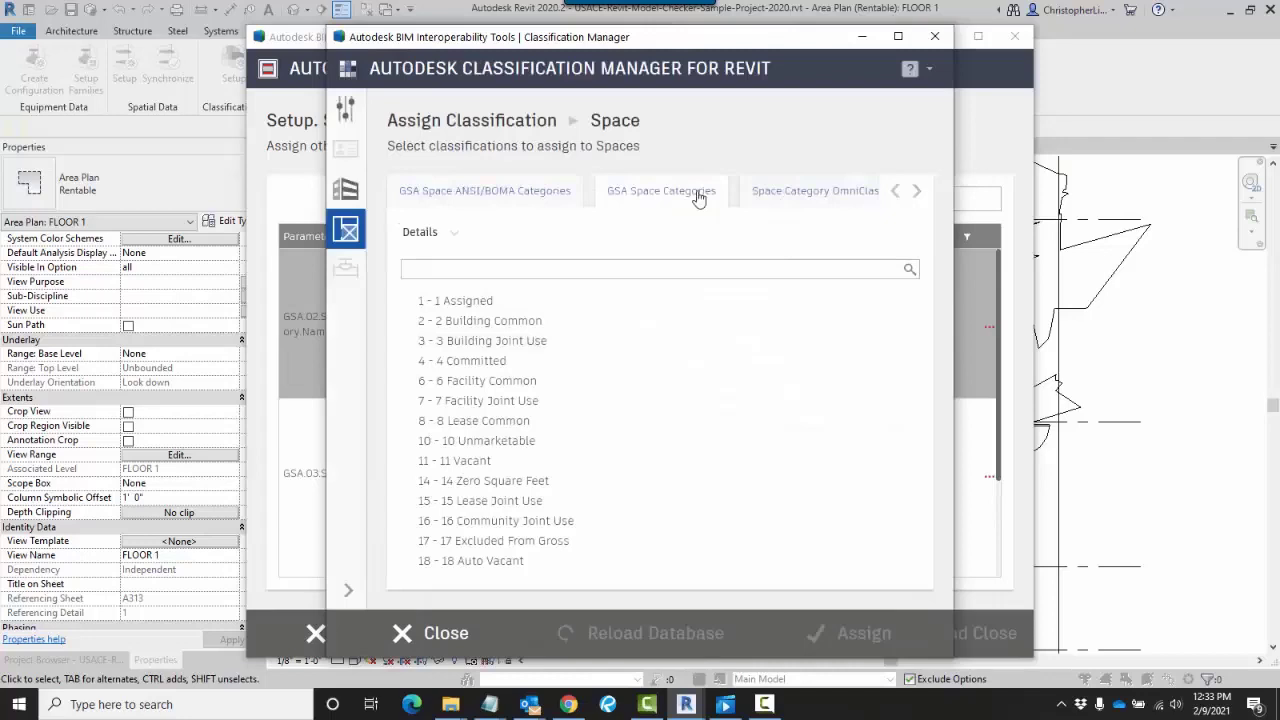
left_click(588, 388)
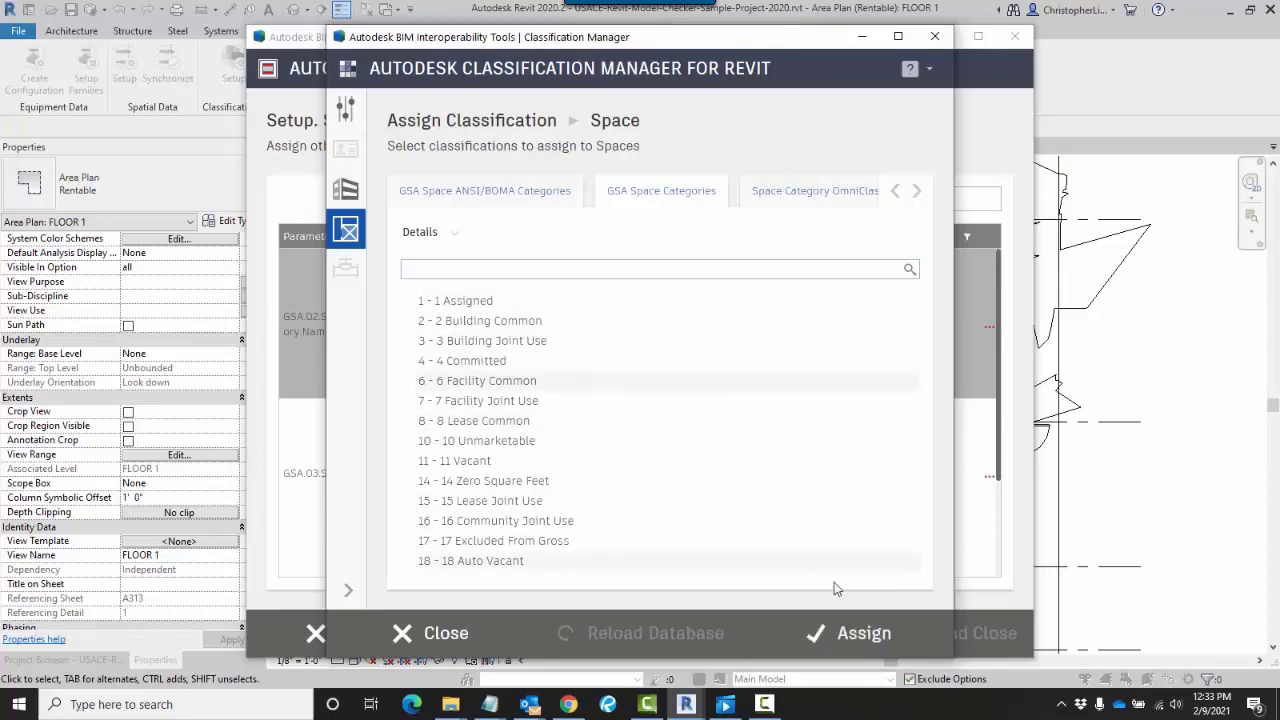
left_click(860, 636)
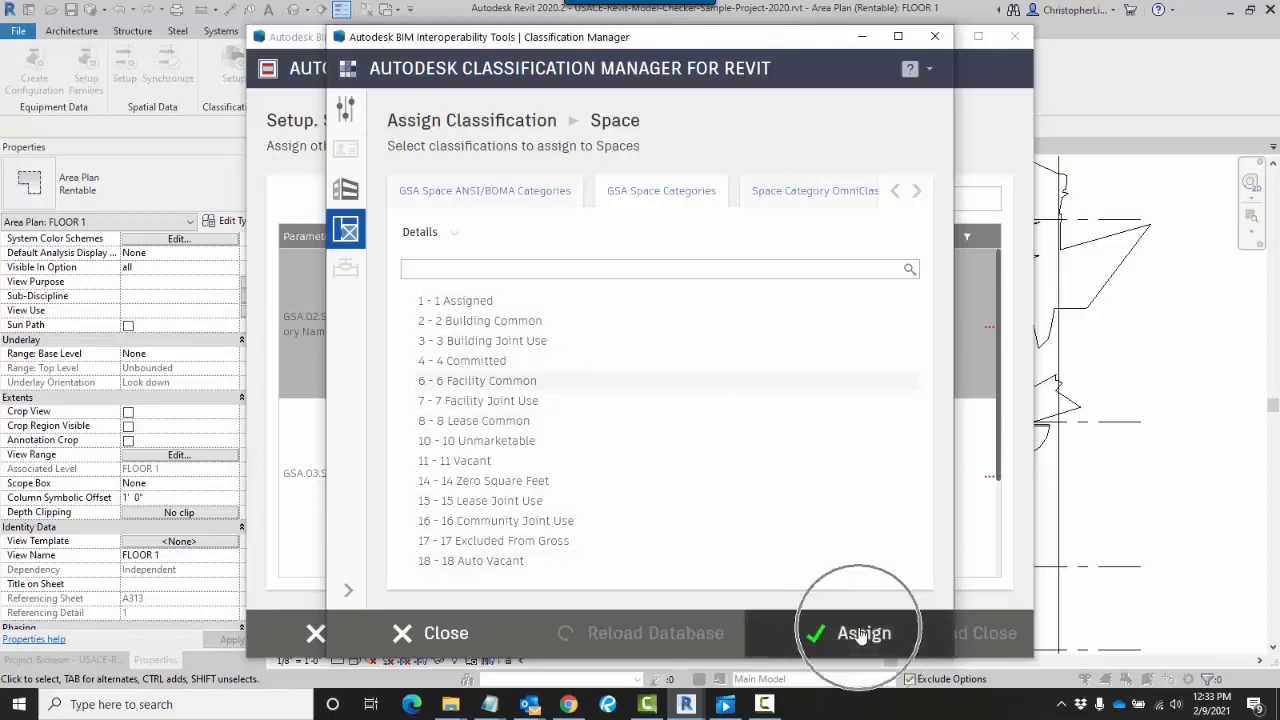
left_click(772, 327)
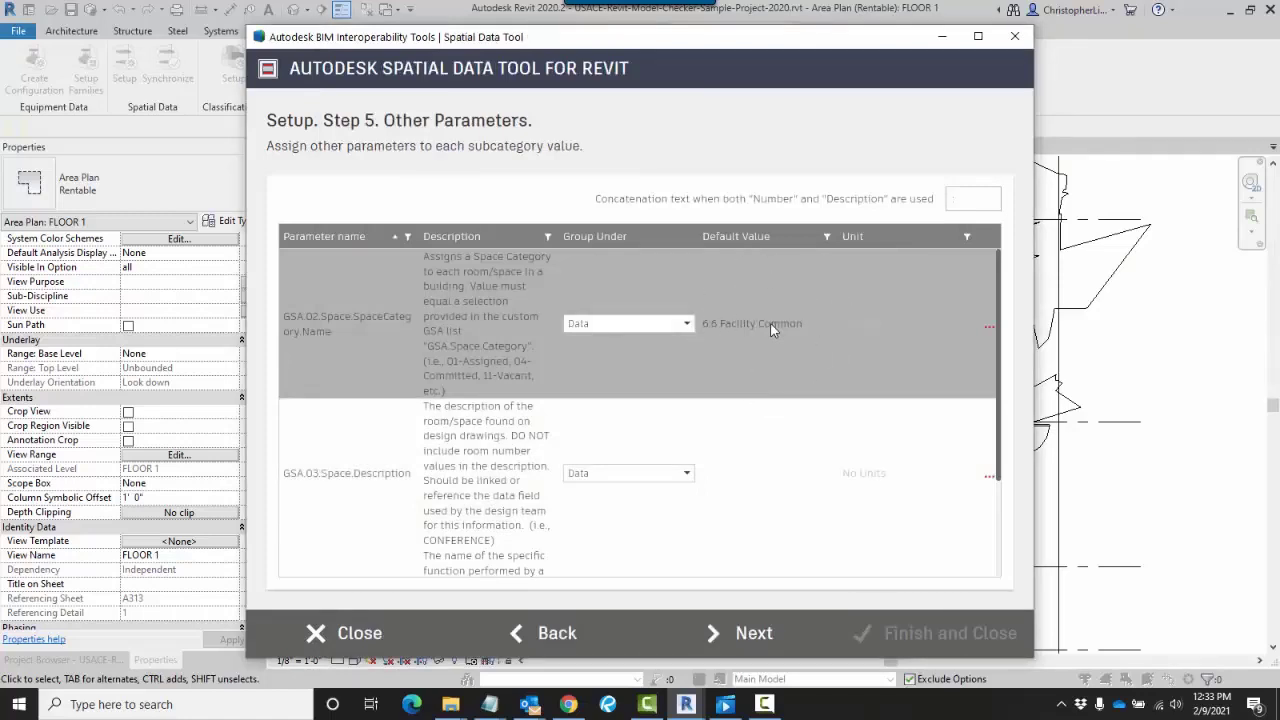
Reassign the default value to 13-11: Space Planning Types from OmniClass Table 13.
left_click(678, 208)
left_click(776, 208)
left_click(987, 330)
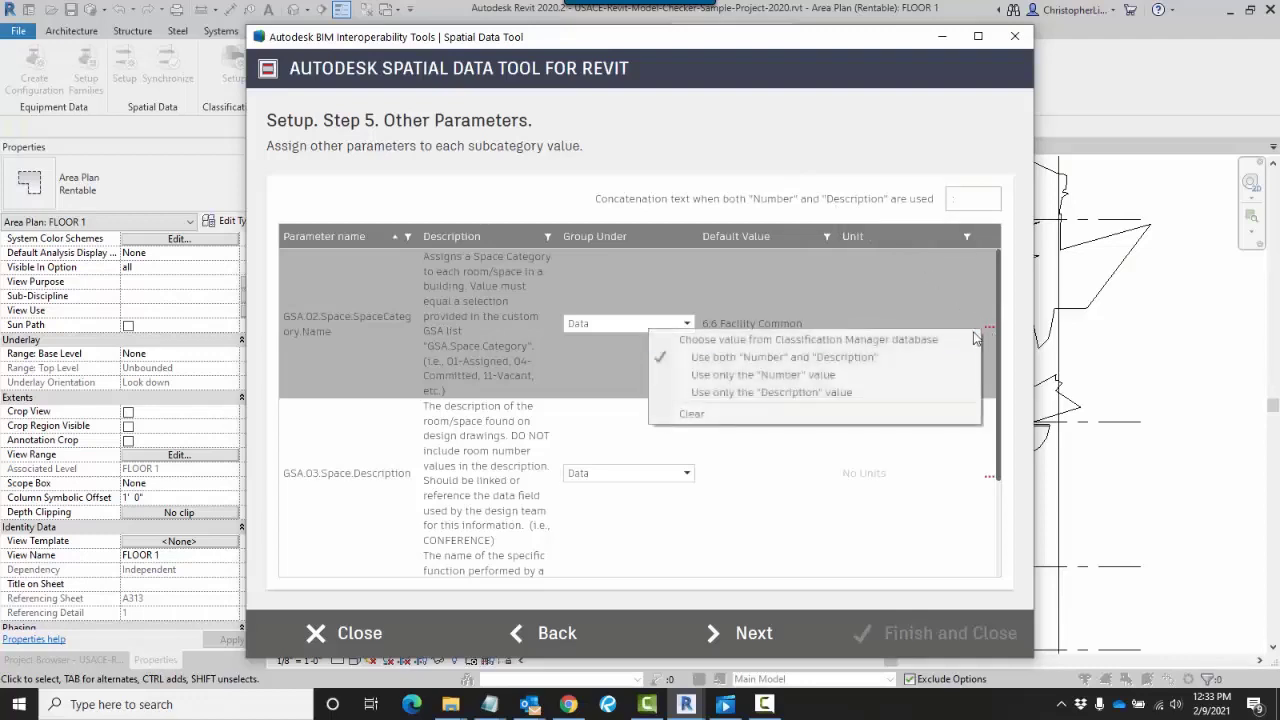
left_click(945, 341)
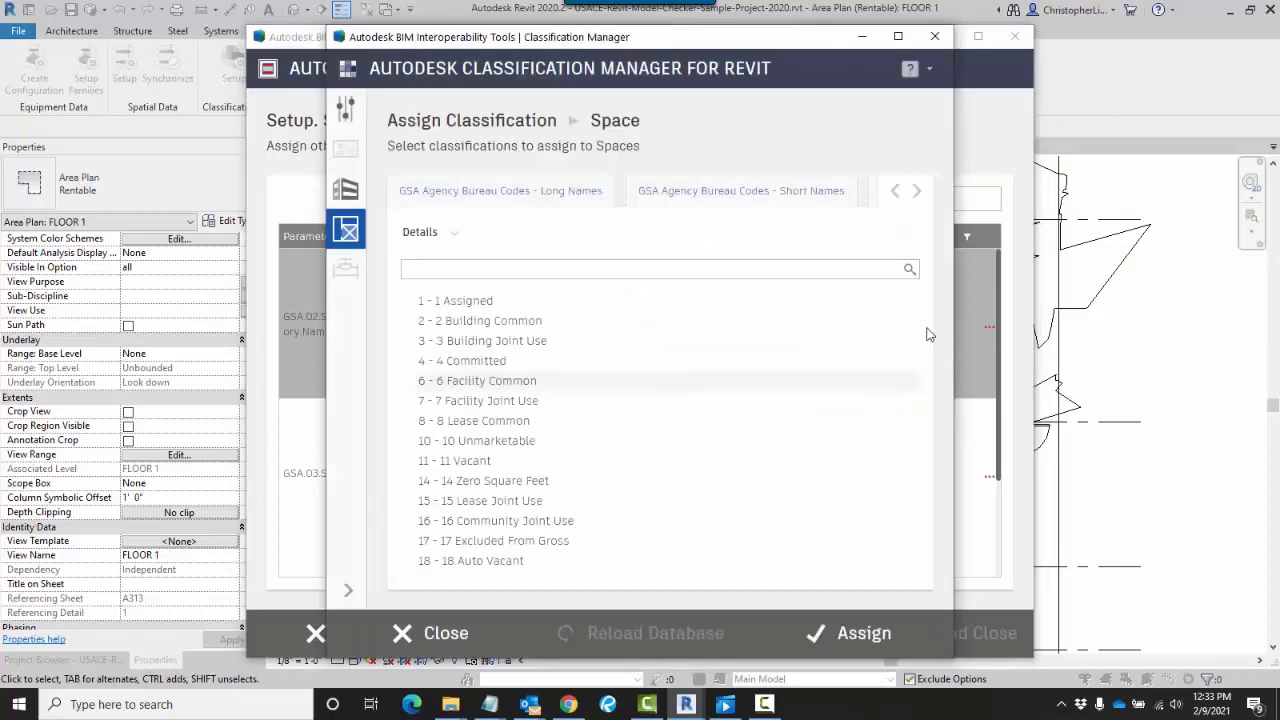
left_click(916, 192)
left_click(916, 192)
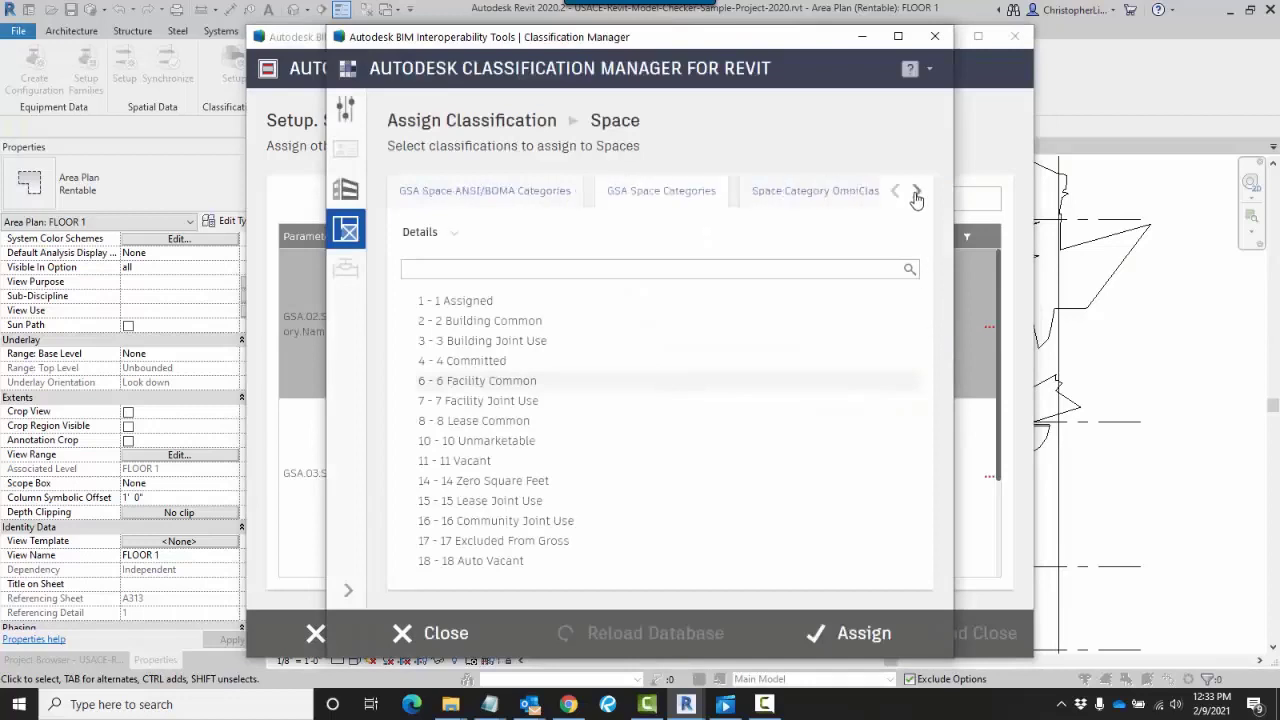
left_click(916, 192)
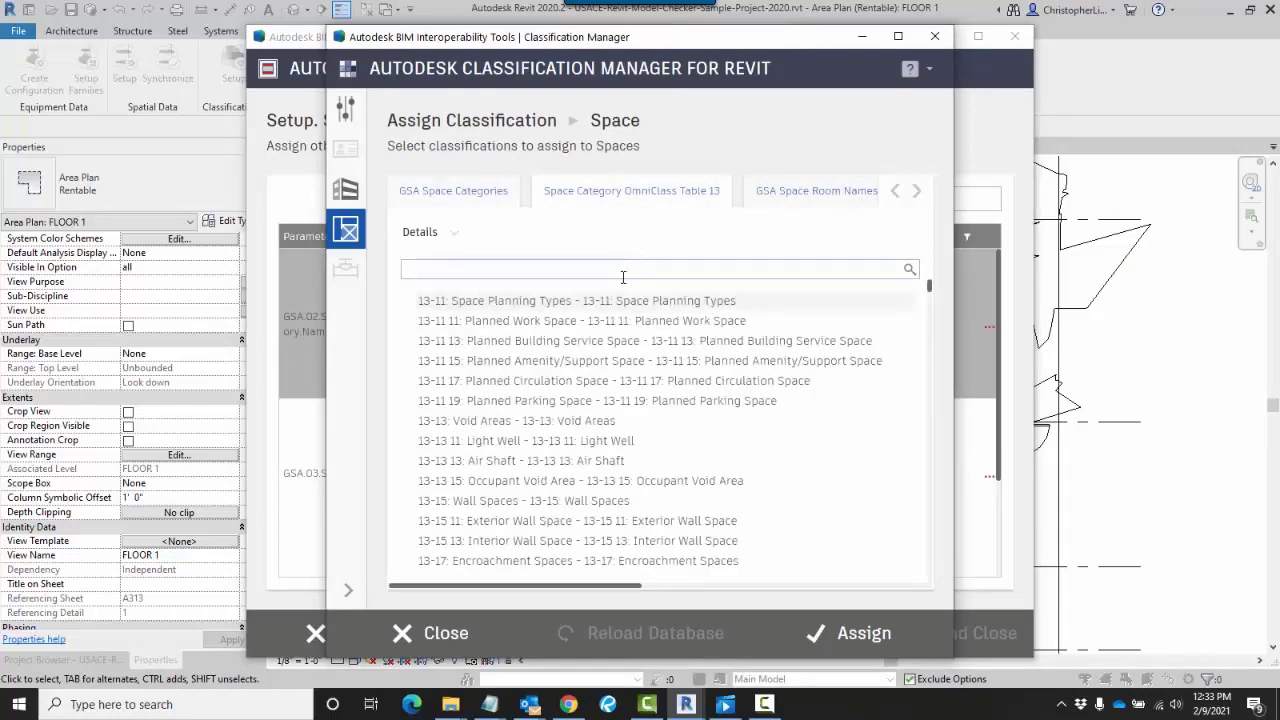
scroll(620, 308, "right", 1)
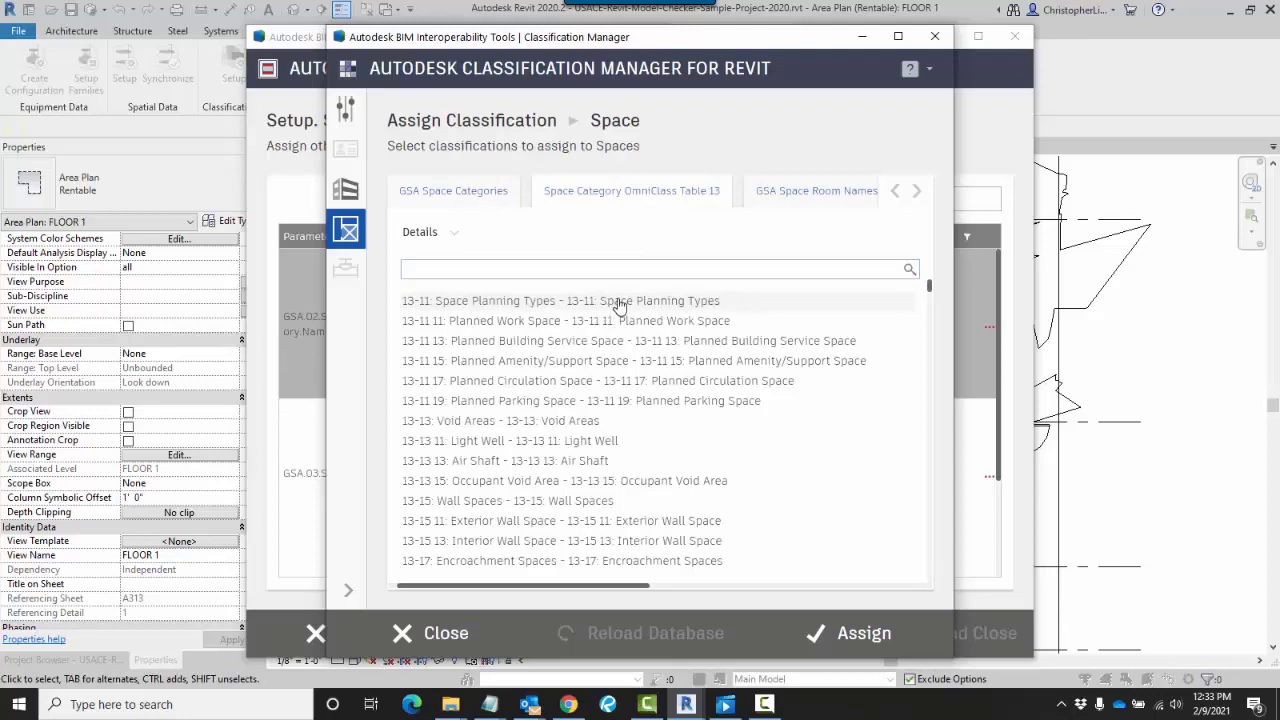
left_click(862, 634)
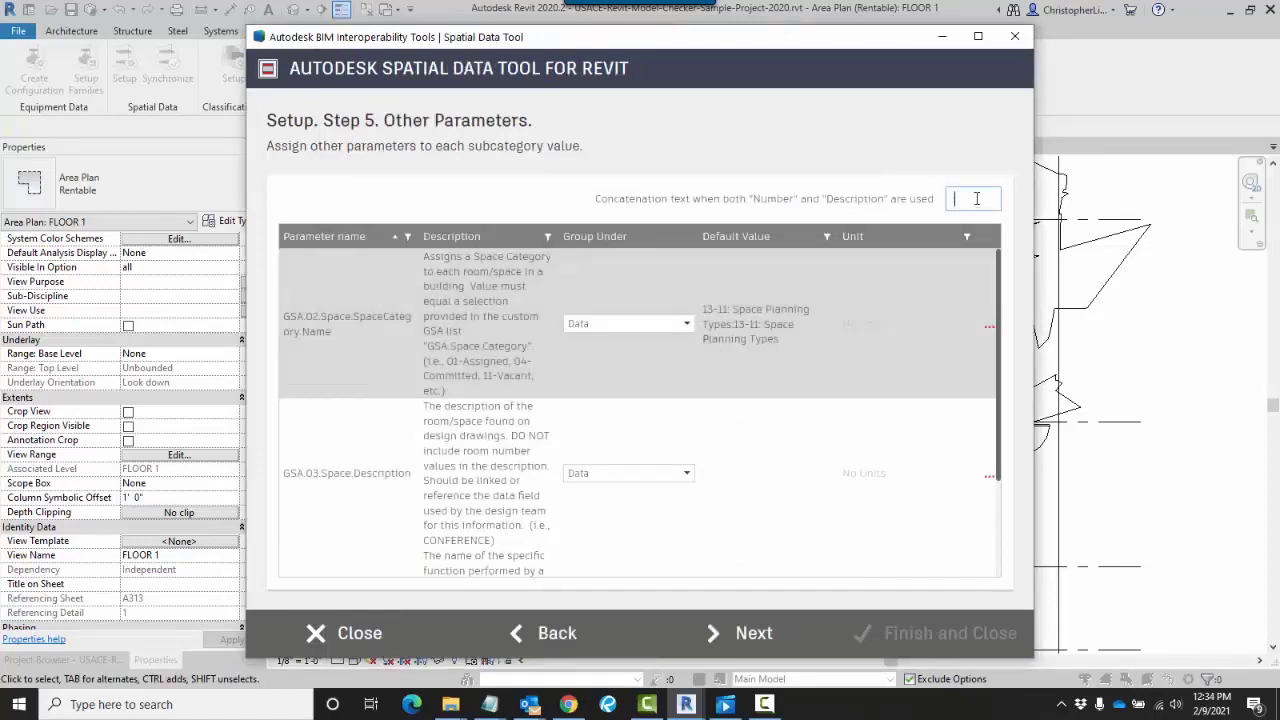
Edit the concatenation separator text and try the default value's format options.
left_click(968, 198)
type("\\\\")
left_click(988, 331)
left_click(790, 369)
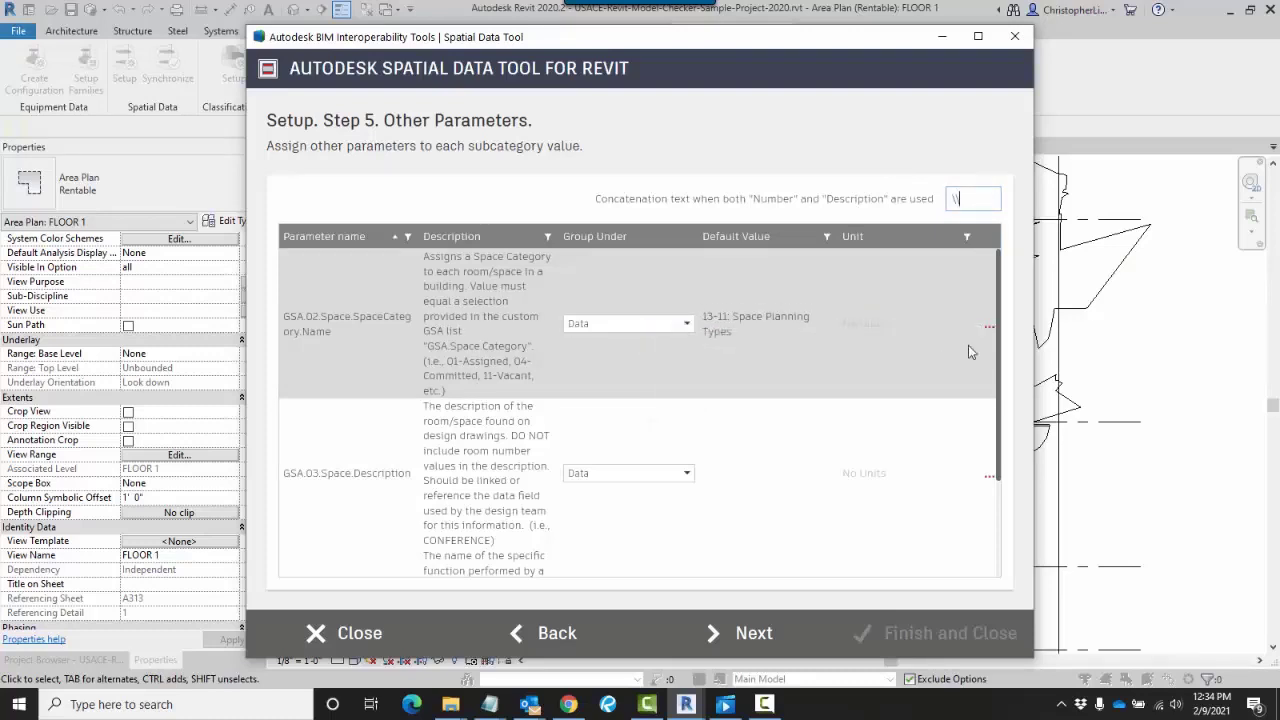
left_click(988, 326)
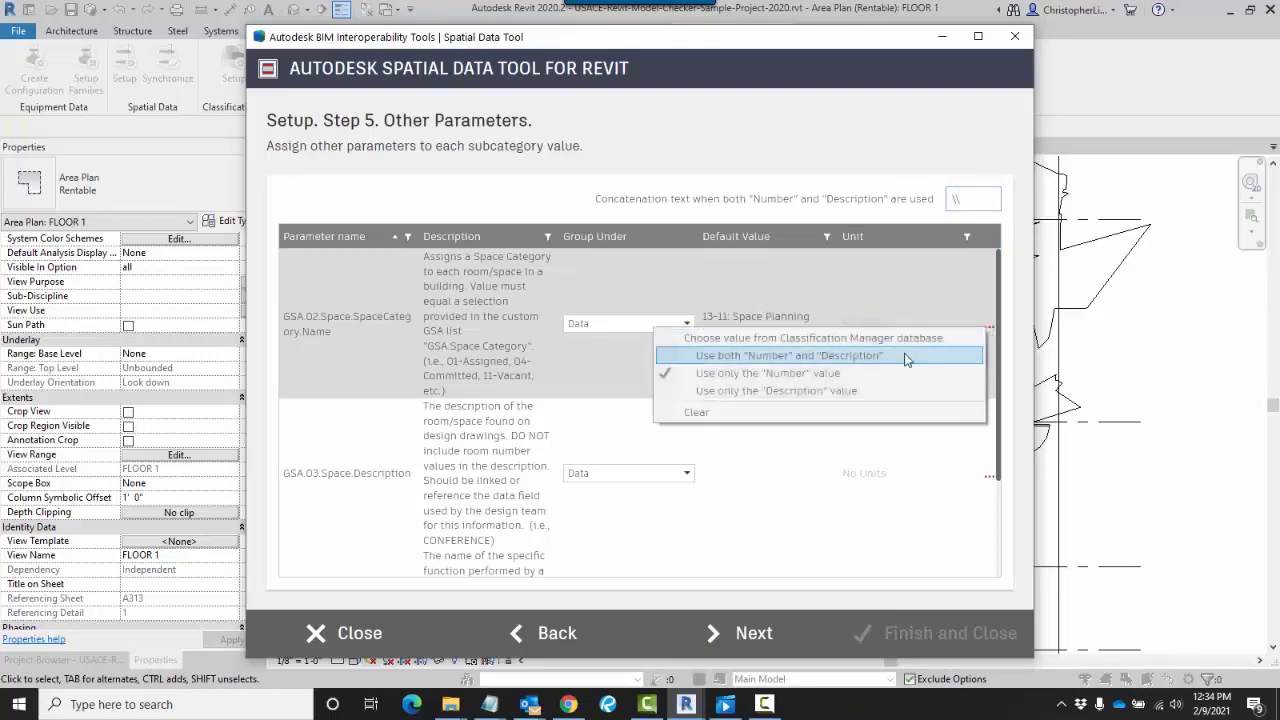
left_click(846, 358)
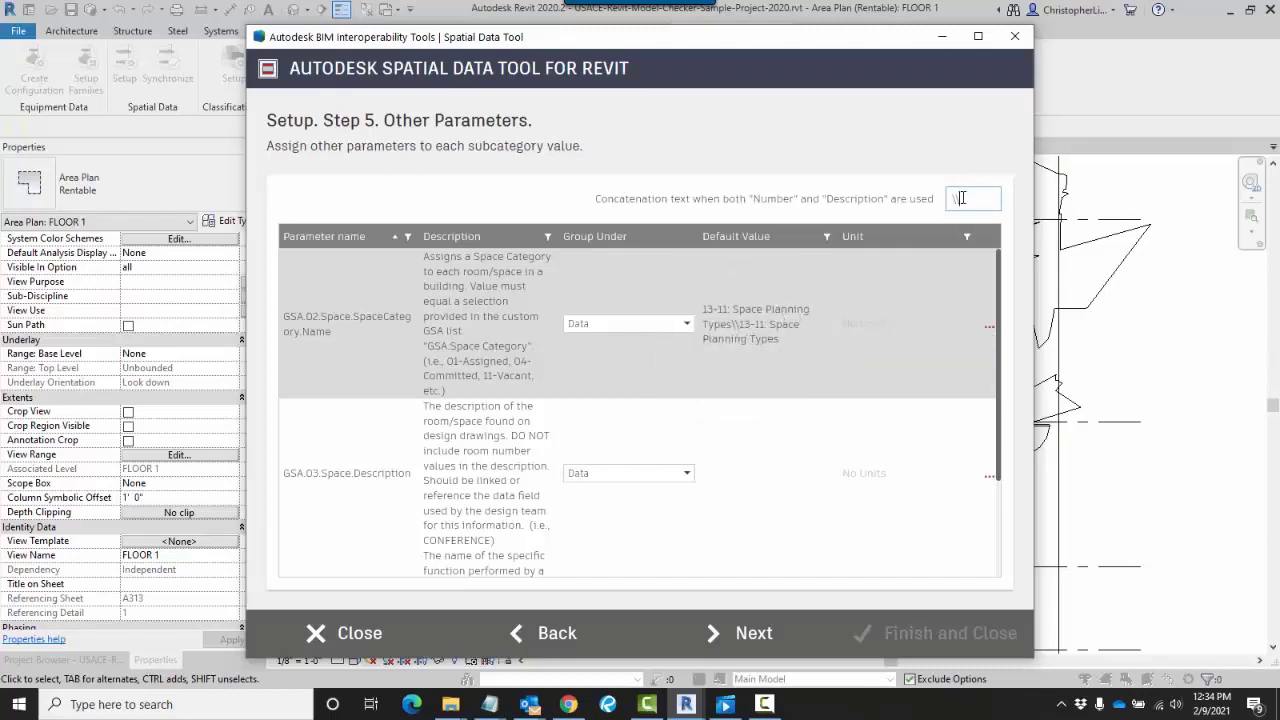
key("BackSpace")
Set the value to use both Number and Description joined by ' | ', then advance to Finish.
left_click(989, 326)
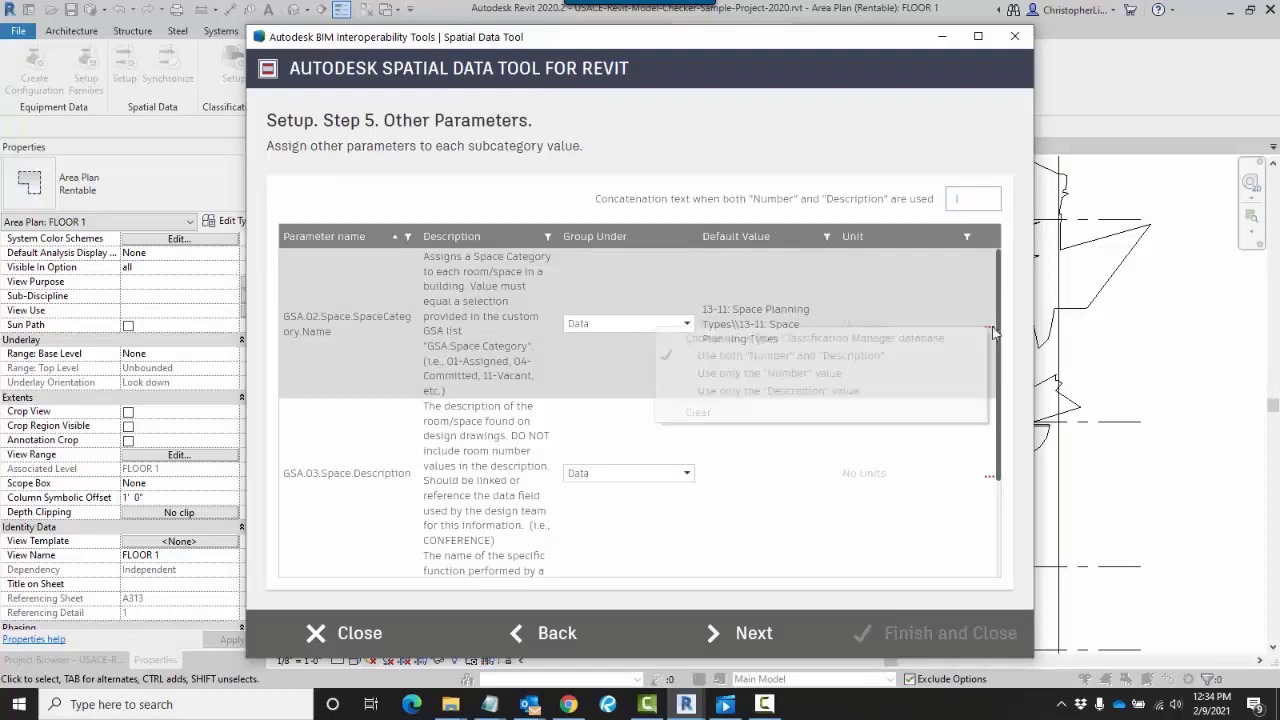
left_click(934, 372)
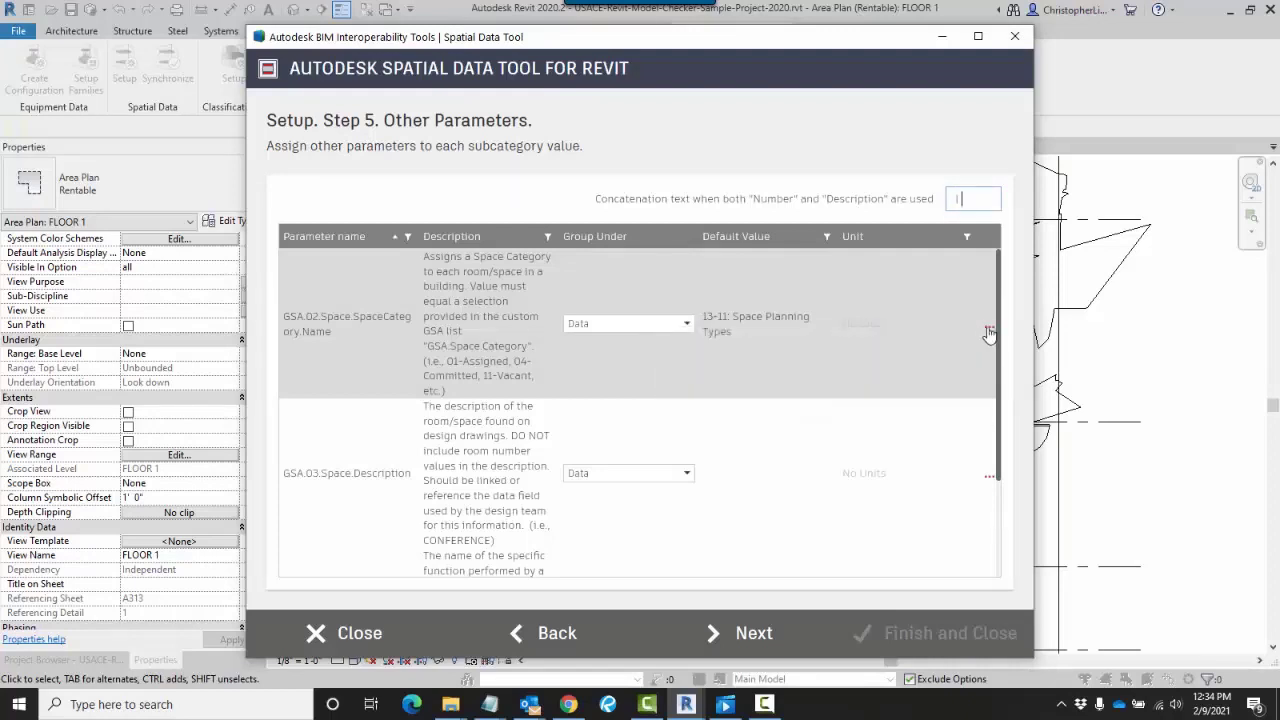
left_click(989, 328)
left_click(901, 356)
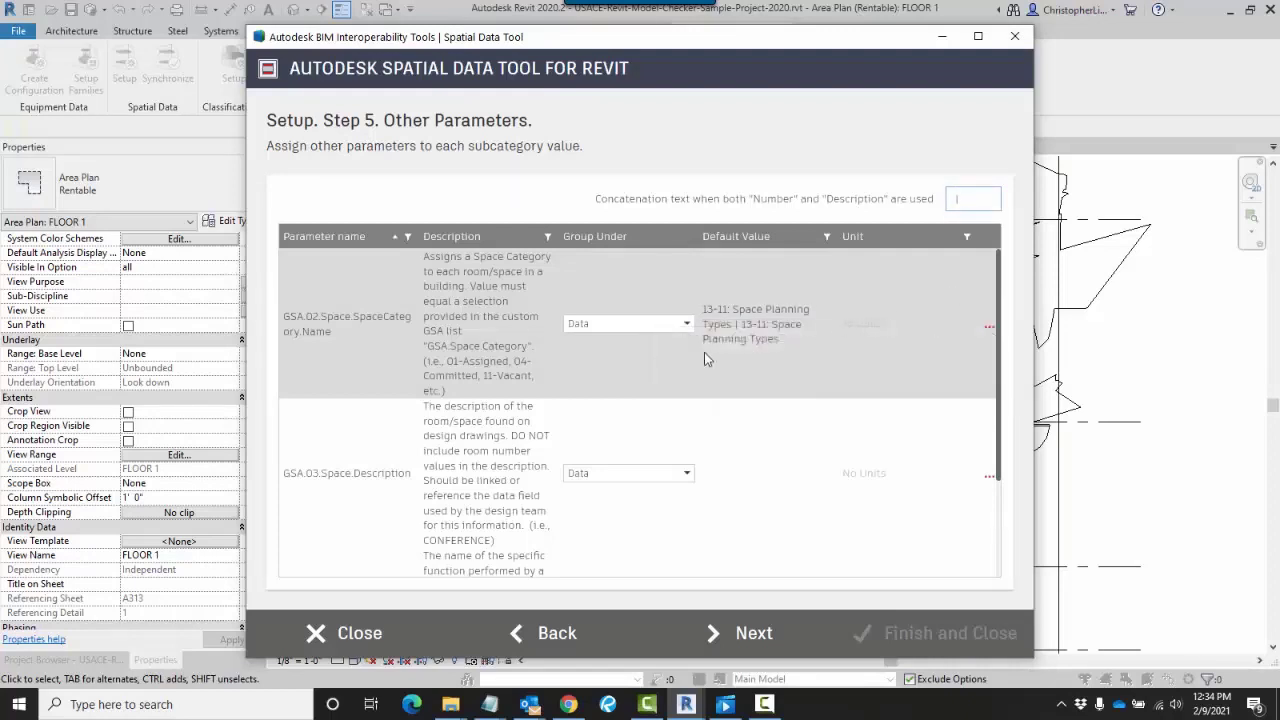
left_click(728, 330)
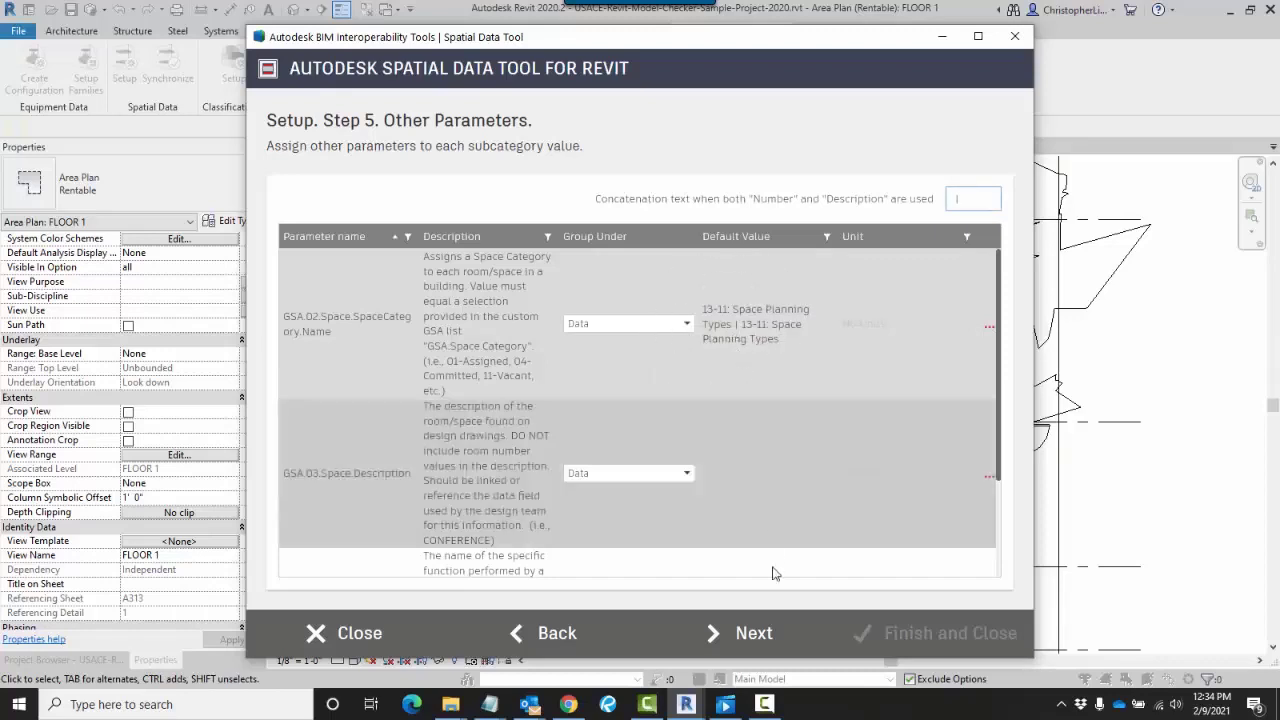
left_click(768, 632)
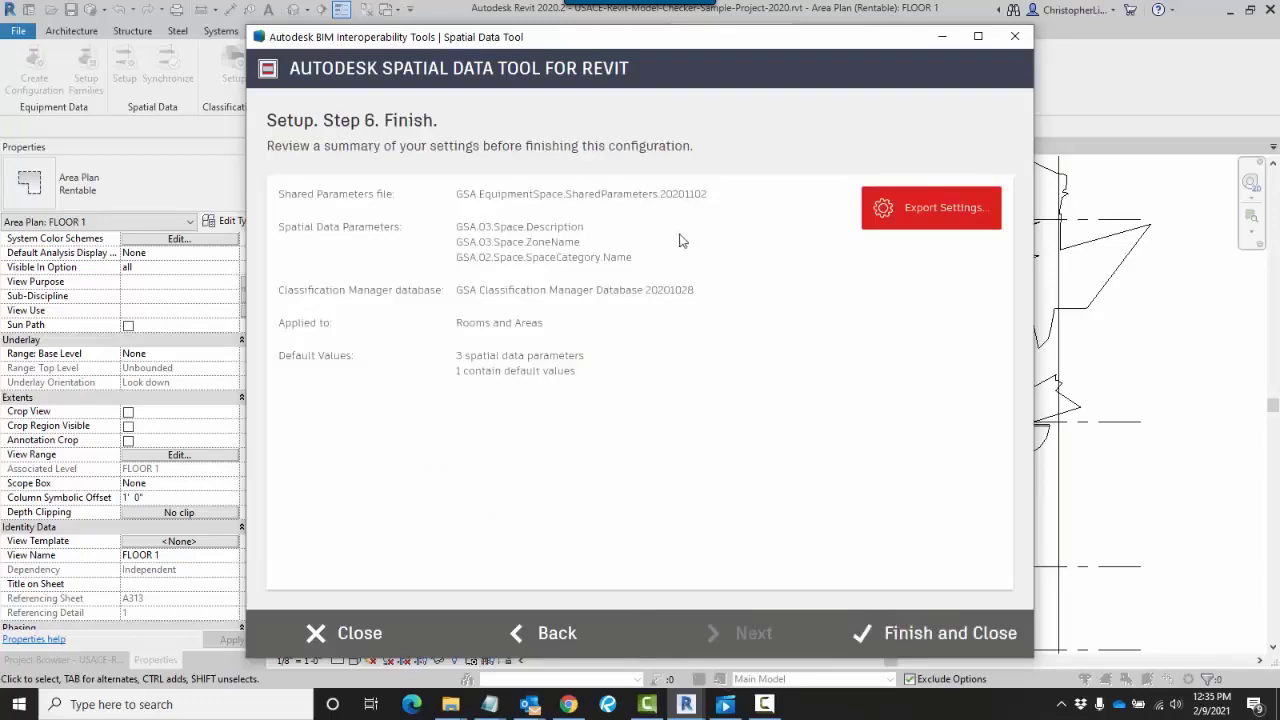
Review the Step 6 summary of three parameters, then finish and close the Spatial Data Tool.
left_click(394, 200)
left_click(421, 246)
left_click(535, 306)
left_click(560, 330)
left_click(599, 374)
left_click(912, 228)
left_click(955, 633)
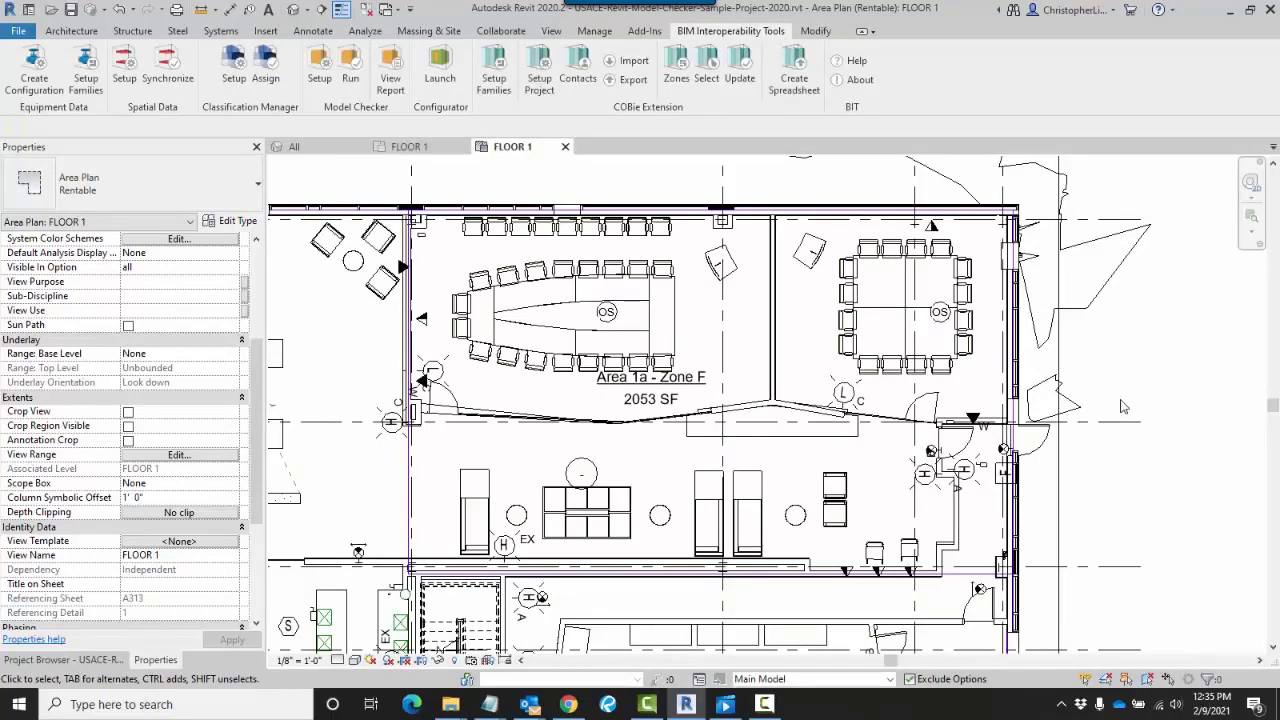
left_click(801, 465)
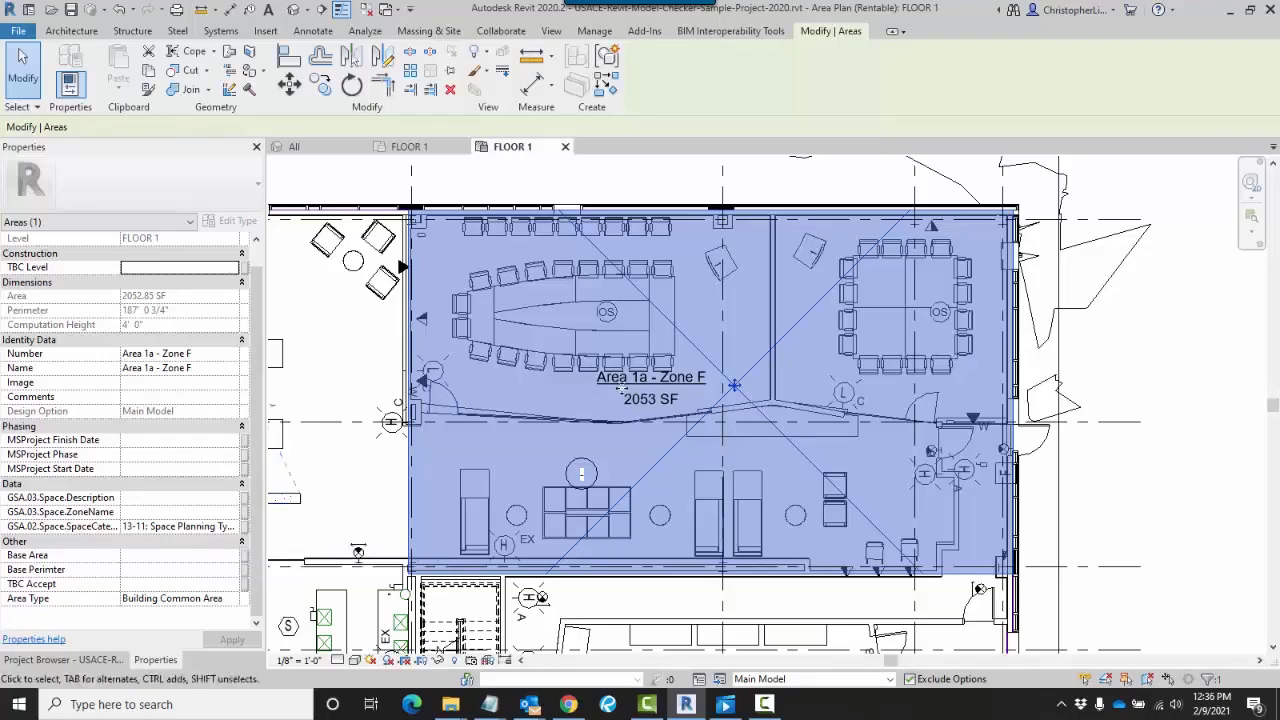
left_click(1157, 385)
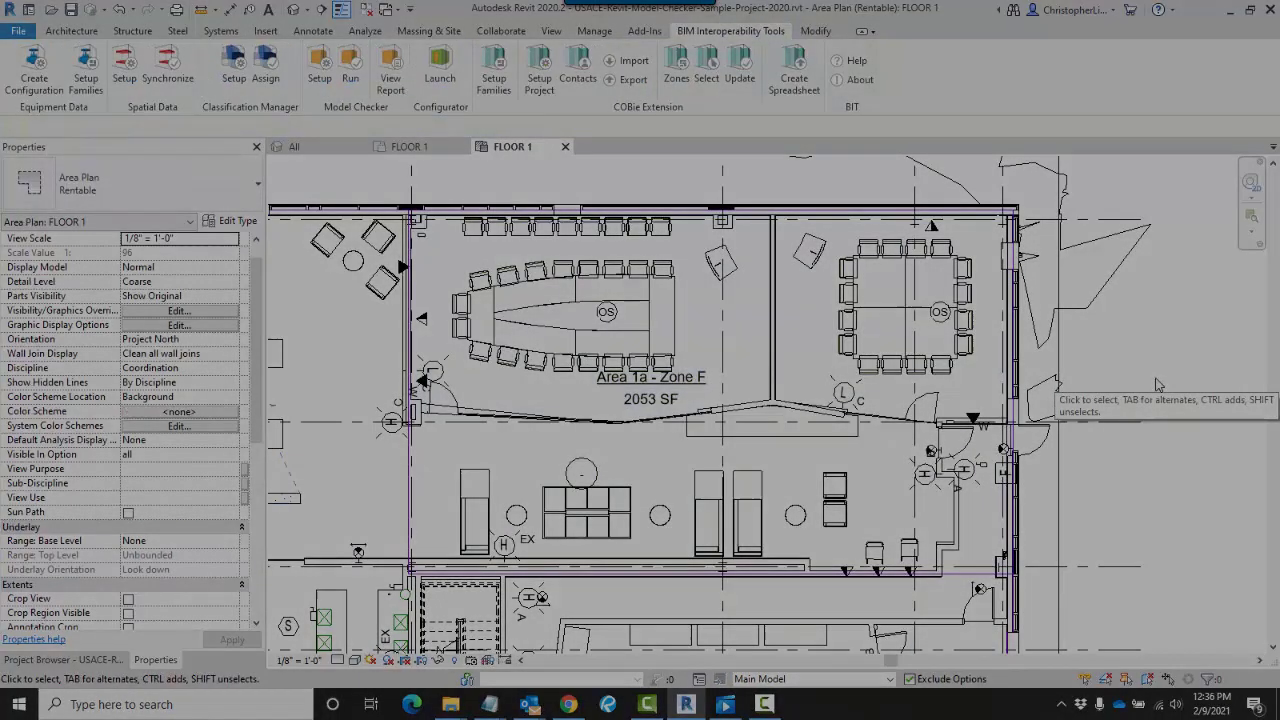